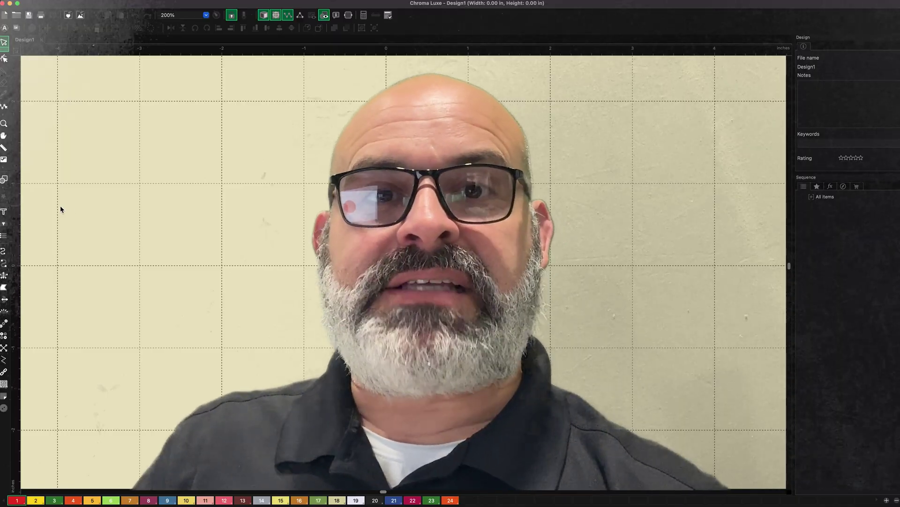
- Draw a first ellipse left of the page centre with the Ellipse tool, then select it
{"action": "left_click", "coordinate": [6, 190]}
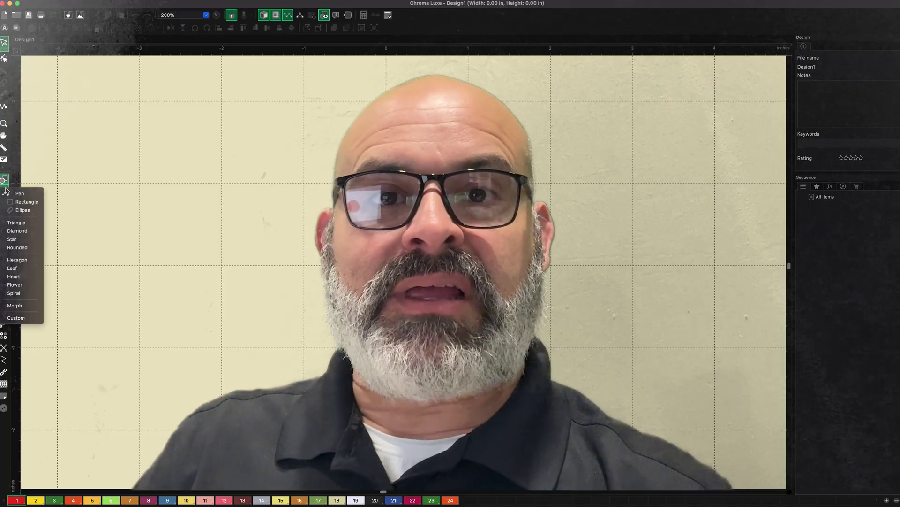
{"action": "left_click", "coordinate": [21, 210]}
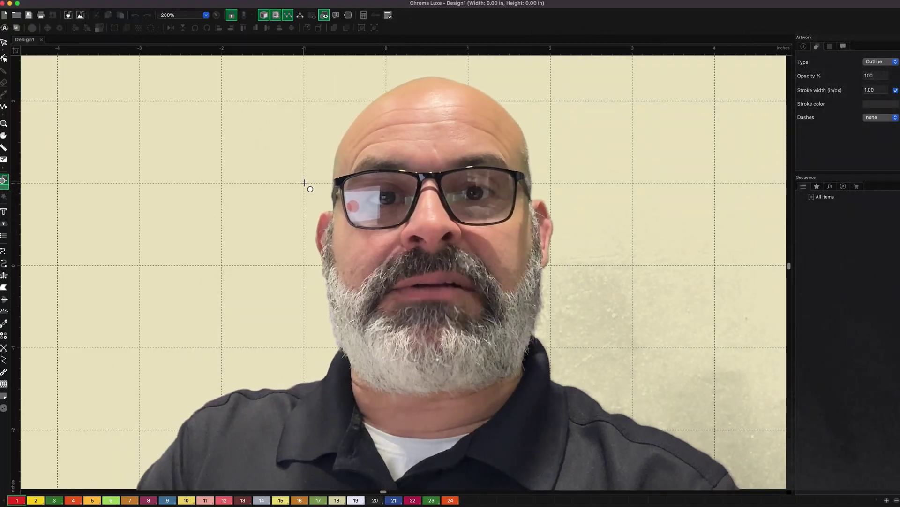
{"action": "left_click_drag", "start_coordinate": [305, 185], "coordinate": [408, 249]}
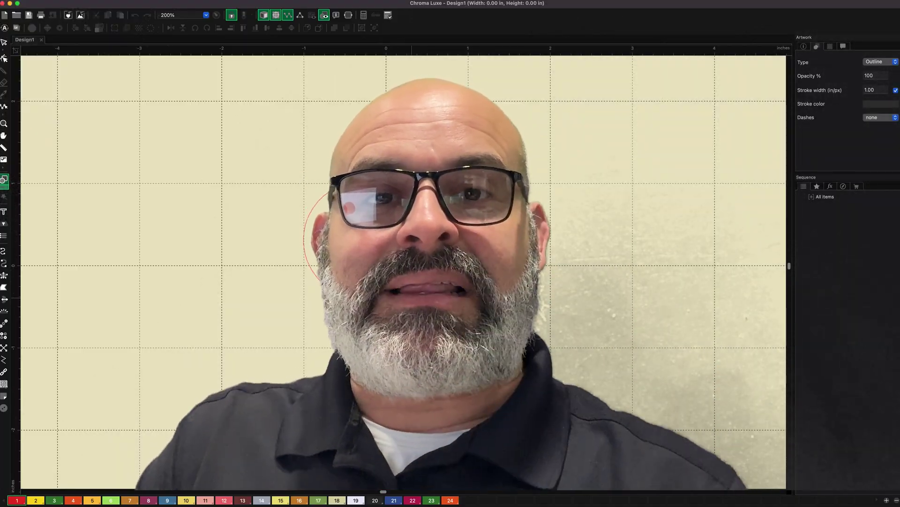
{"action": "left_click_drag", "start_coordinate": [412, 296], "coordinate": [442, 335]}
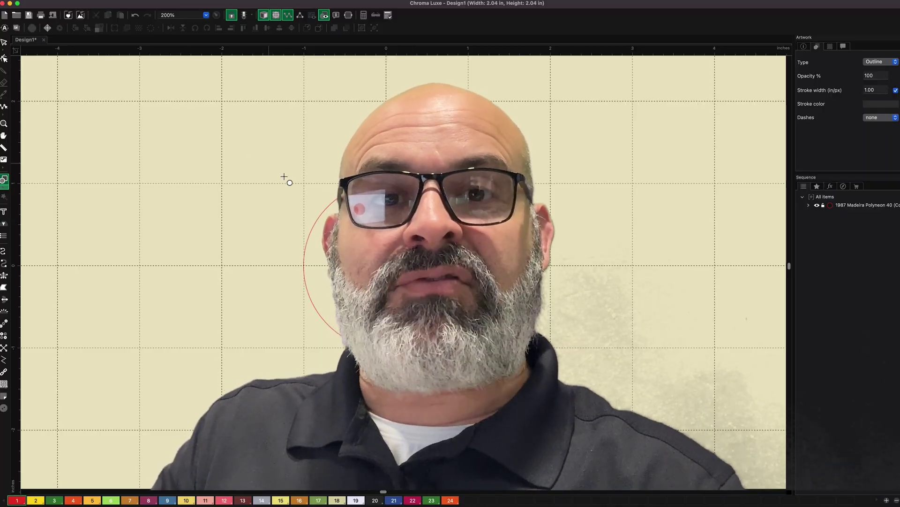
{"action": "key", "text": "Escape"}
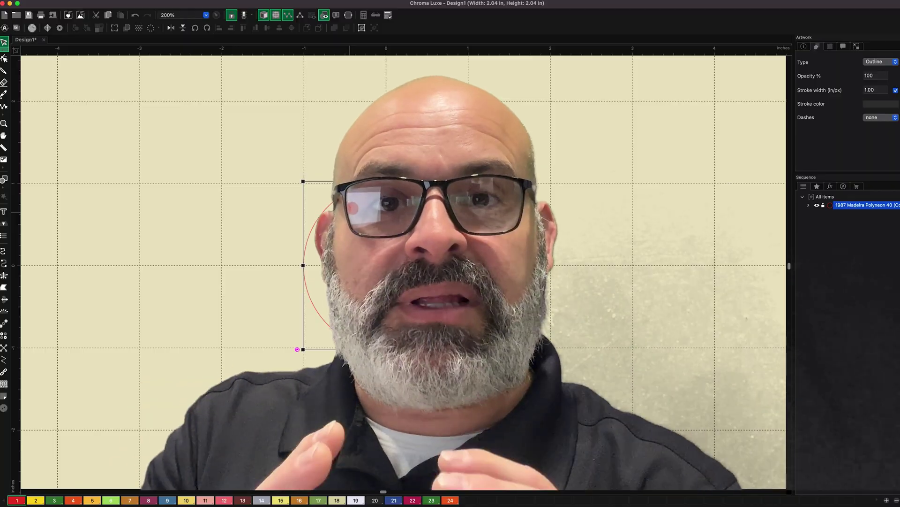
{"action": "left_click", "coordinate": [308, 291]}
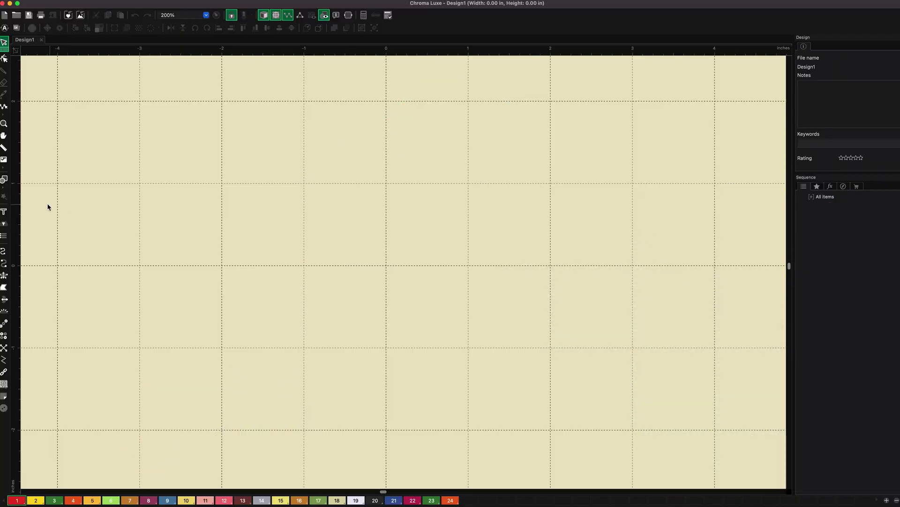
- Redraw a 2.04 in circle centred on the page and select it
{"action": "left_click", "coordinate": [5, 189]}
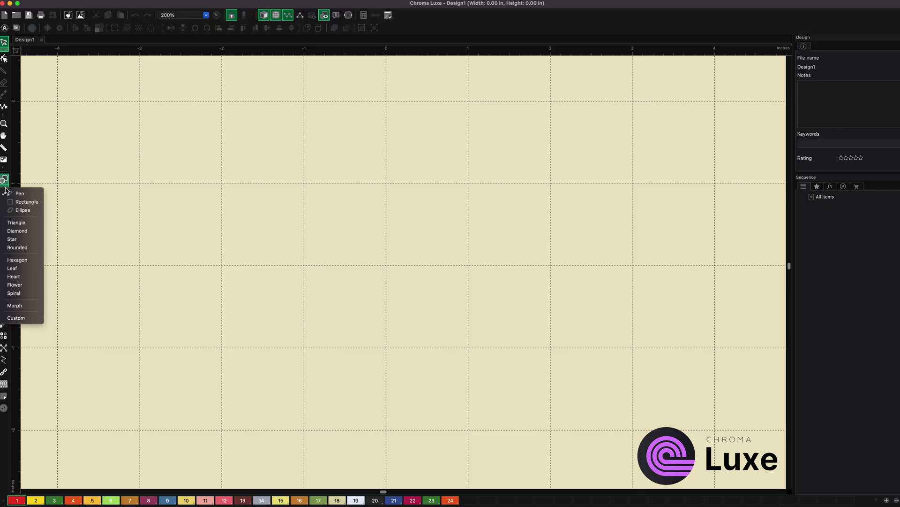
{"action": "left_click", "coordinate": [19, 222]}
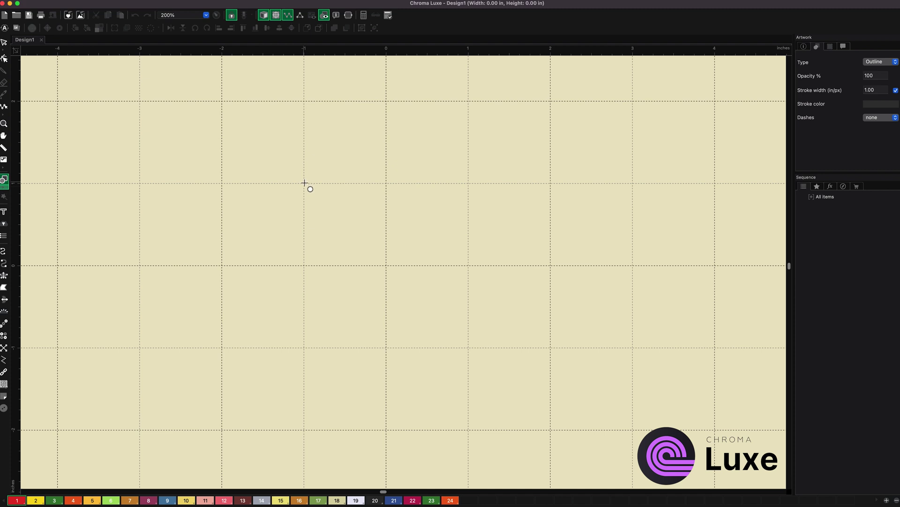
{"action": "left_click_drag", "start_coordinate": [366, 261], "coordinate": [458, 347]}
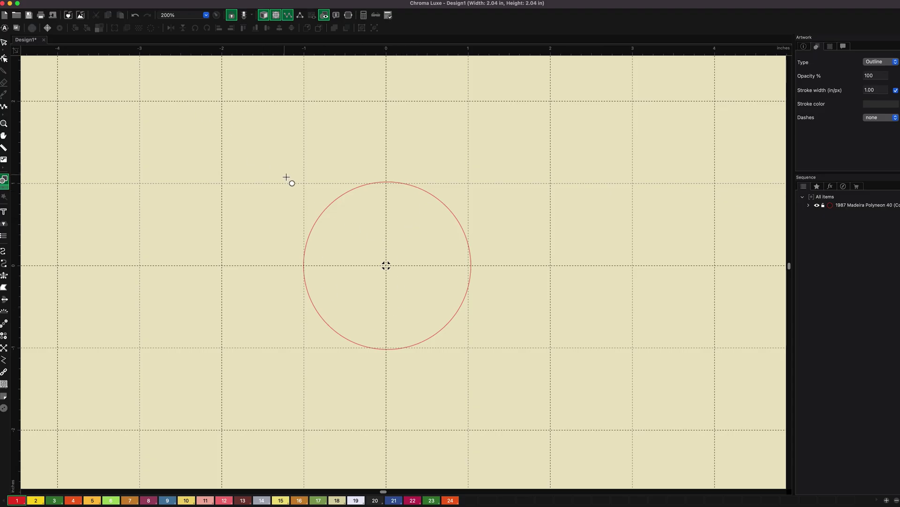
{"action": "key", "text": "Escape"}
{"action": "left_click", "coordinate": [350, 213]}
- Convert the circle into a red complex fill and show its nodes and stitch angle
{"action": "right_click", "coordinate": [350, 212]}
{"action": "mouse_move", "coordinate": [375, 295]}
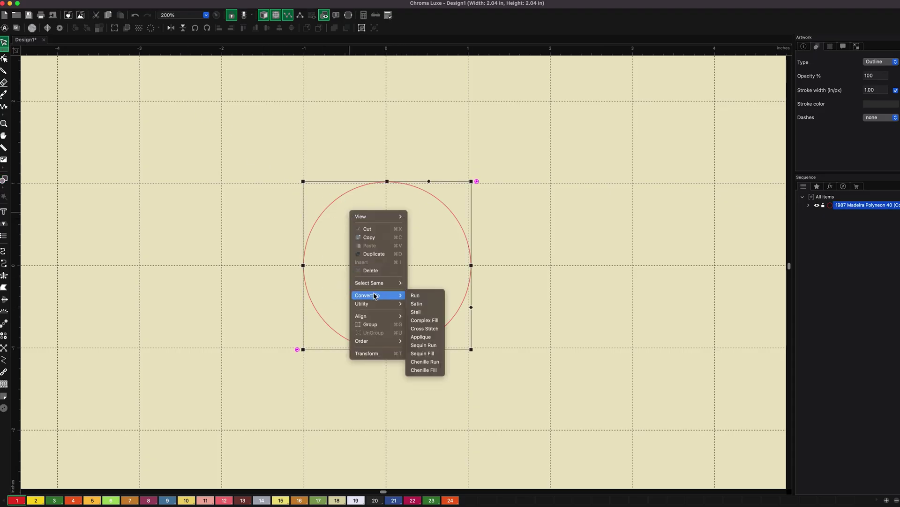
{"action": "left_click", "coordinate": [425, 320]}
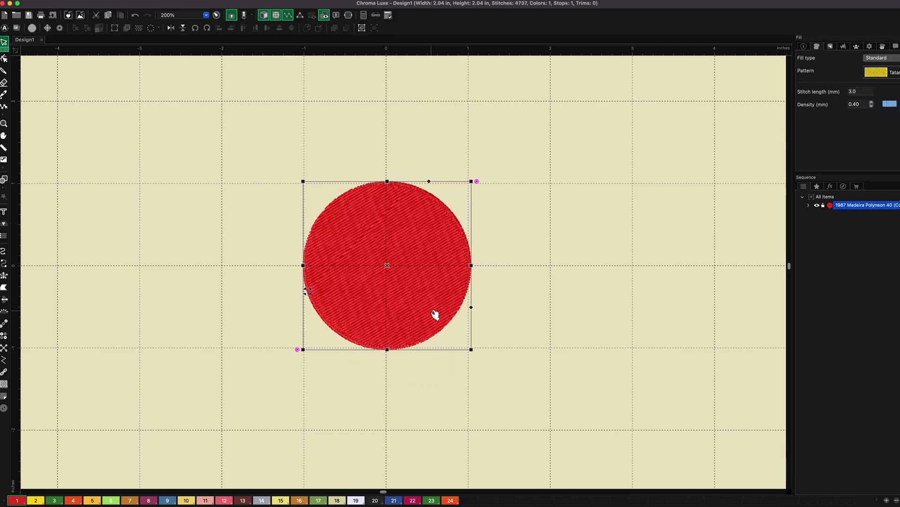
{"action": "left_click", "coordinate": [4, 58]}
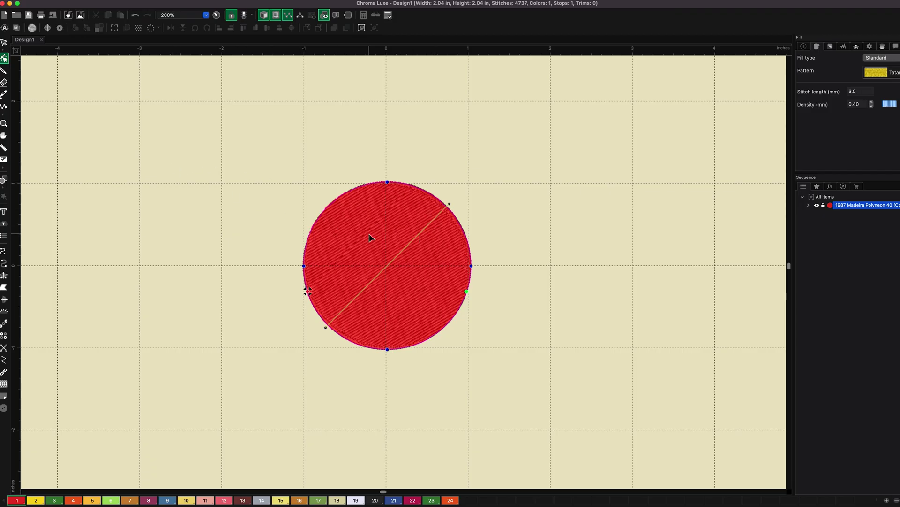
- Add a 1.0 mm steil border around the red circle, then select its complex fill
{"action": "left_click", "coordinate": [486, 216]}
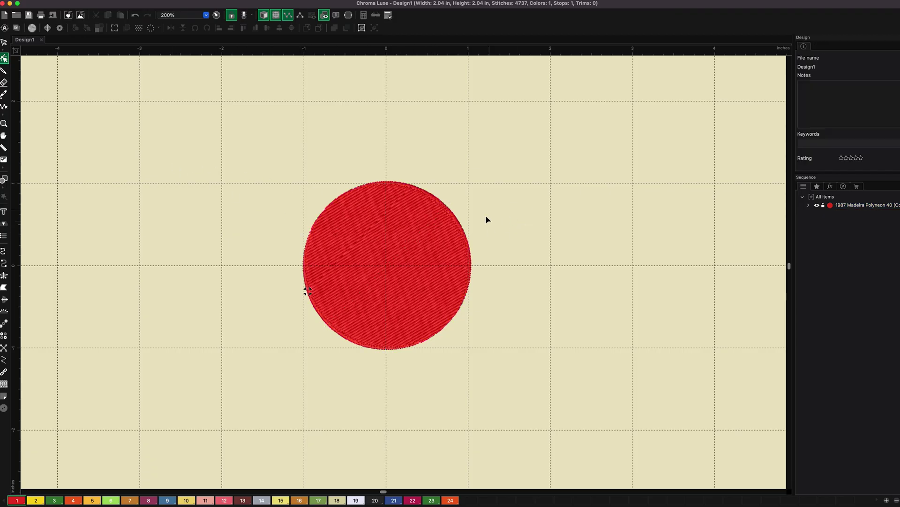
{"action": "right_click", "coordinate": [406, 258]}
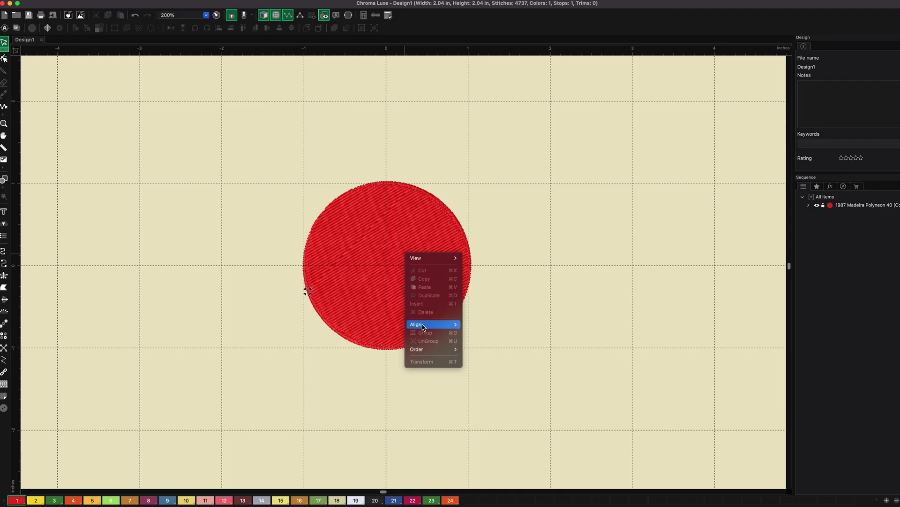
{"action": "left_click", "coordinate": [439, 233]}
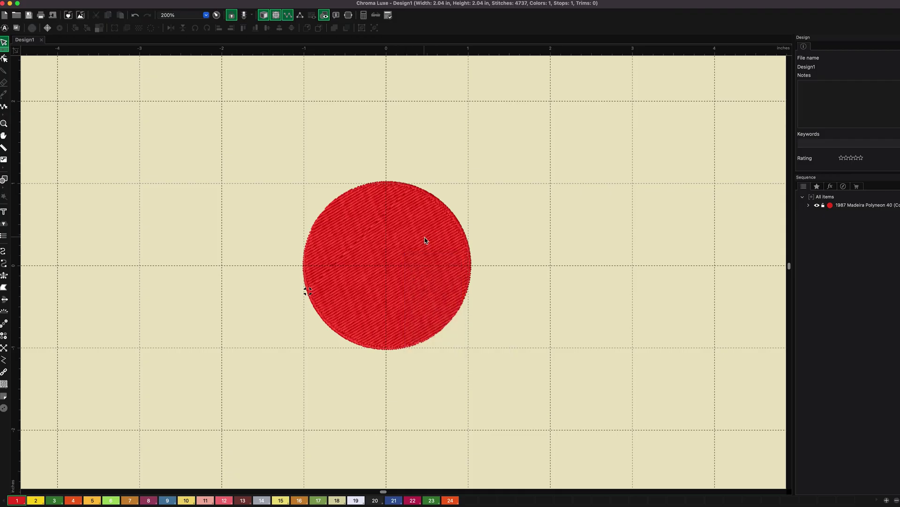
{"action": "left_click", "coordinate": [427, 241]}
{"action": "right_click", "coordinate": [416, 240]}
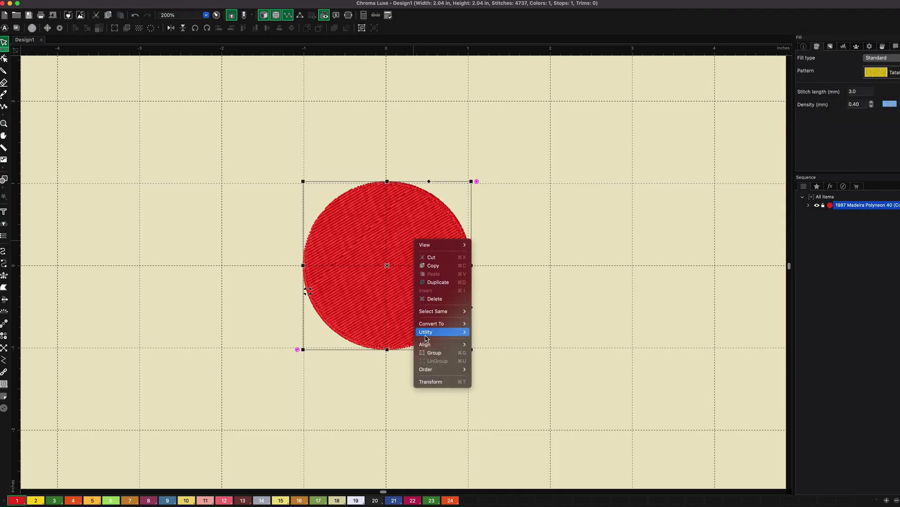
{"action": "mouse_move", "coordinate": [427, 338]}
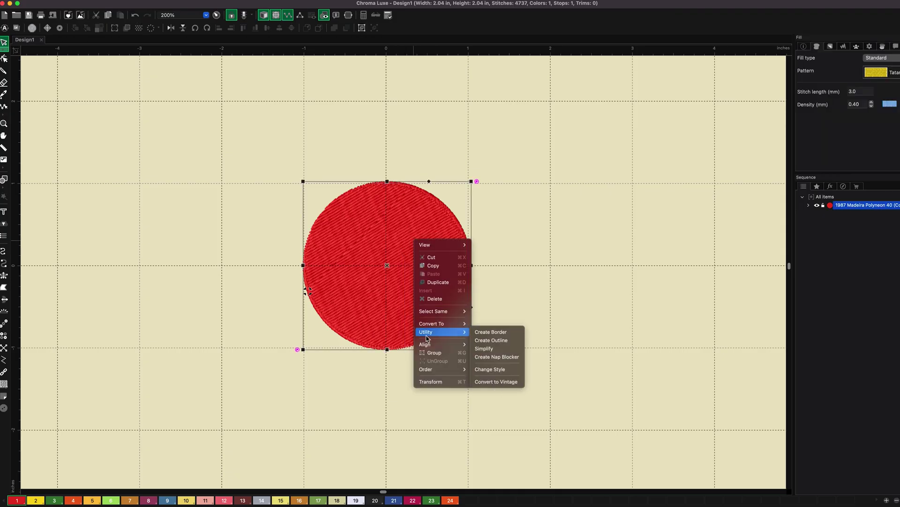
{"action": "left_click", "coordinate": [477, 336]}
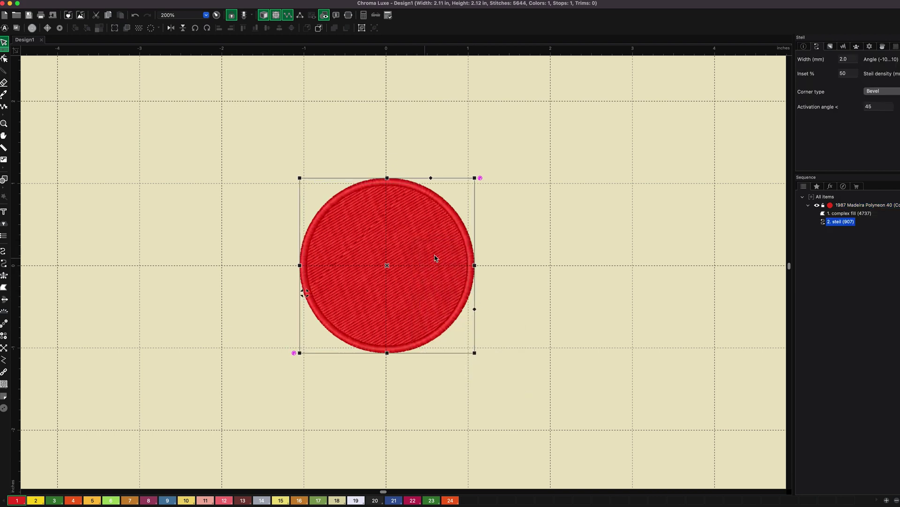
{"action": "left_click", "coordinate": [840, 61]}
{"action": "type", "text": "1"}
{"action": "key", "text": "Return"}
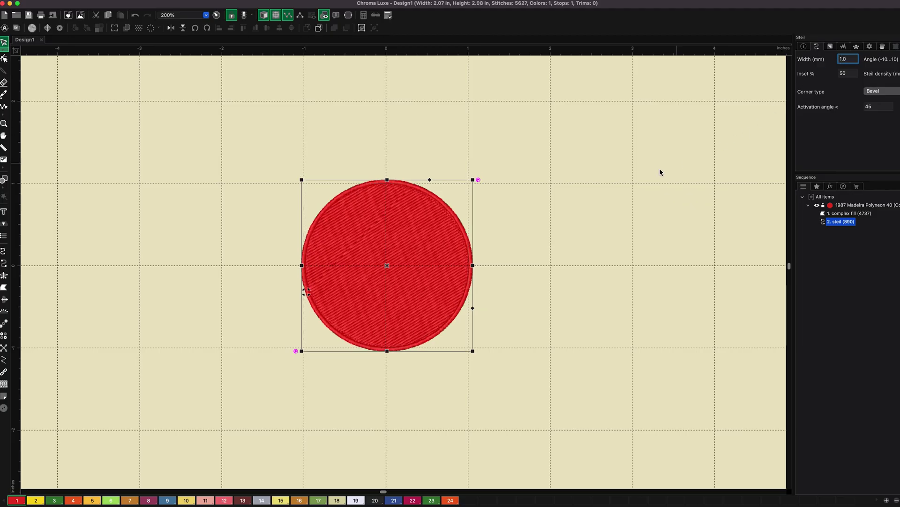
{"action": "left_click", "coordinate": [418, 255]}
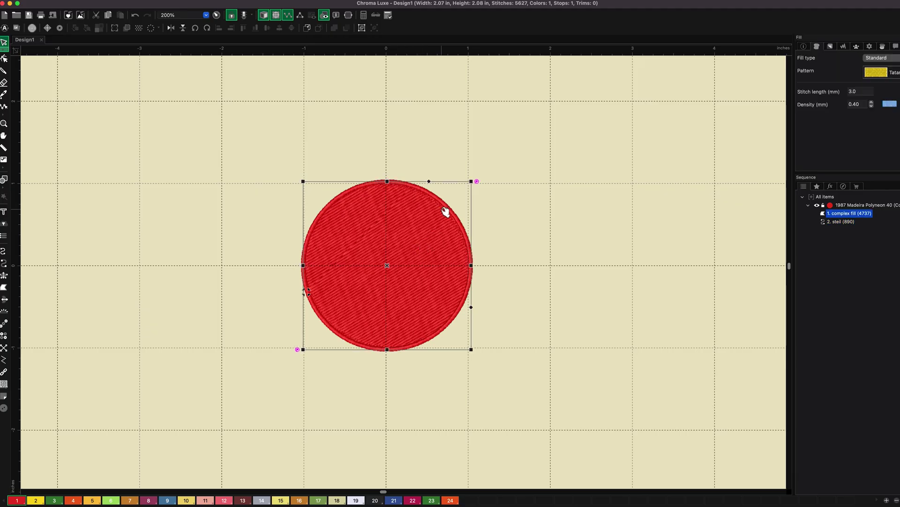
{"action": "left_click", "coordinate": [5, 59]}
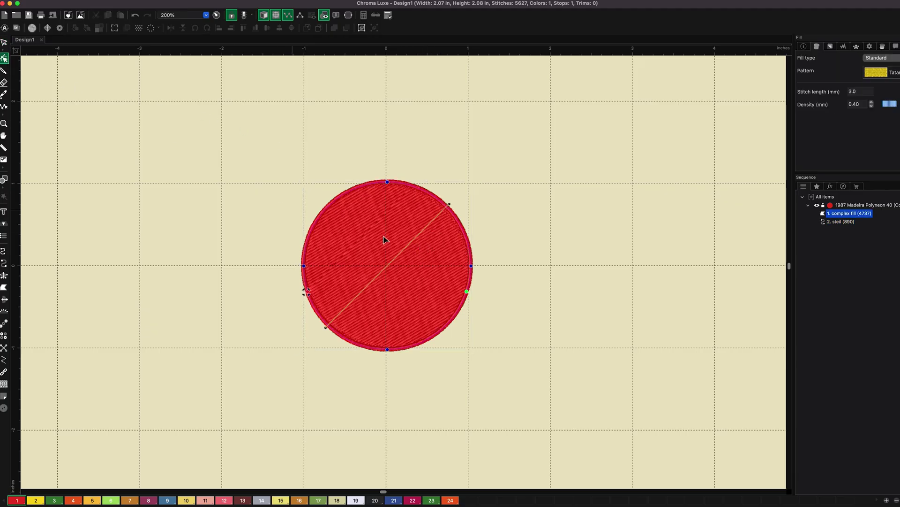
{"action": "left_click_drag", "start_coordinate": [447, 208], "coordinate": [446, 207]}
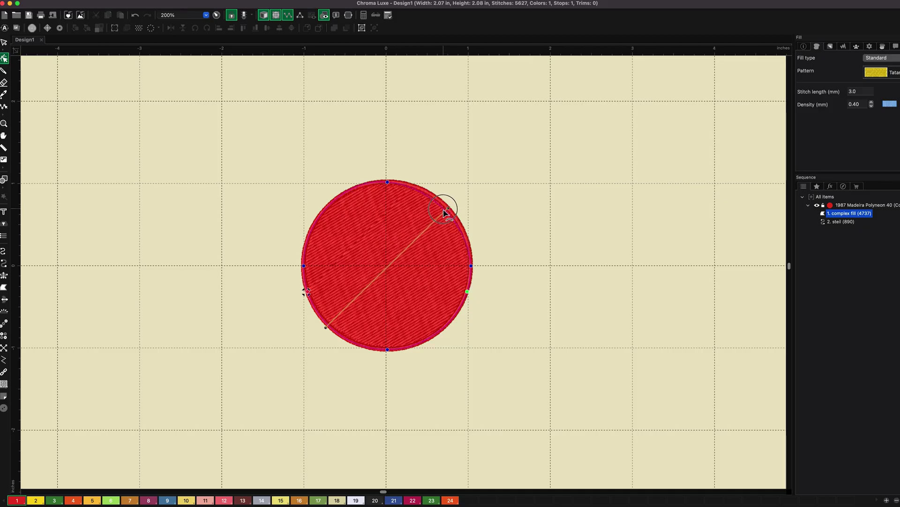
{"action": "left_click", "coordinate": [323, 320]}
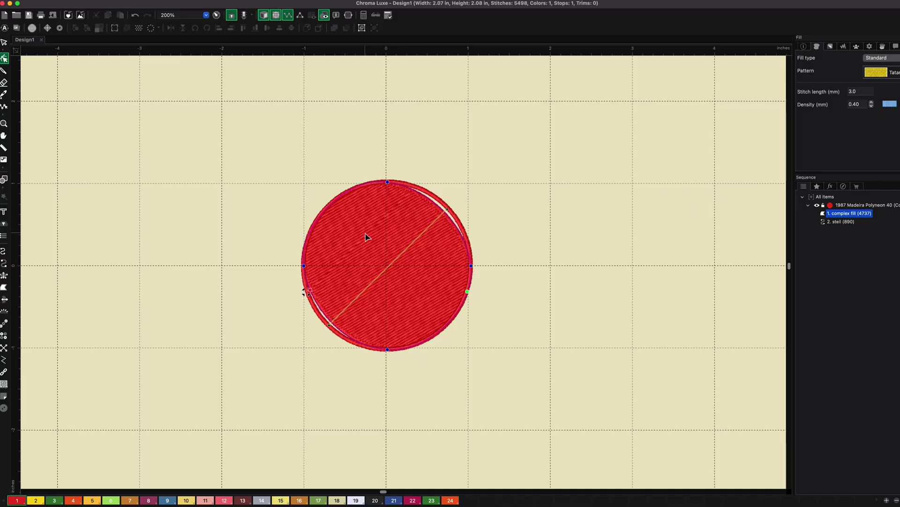
{"action": "left_click", "coordinate": [138, 15]}
{"action": "left_click", "coordinate": [138, 16]}
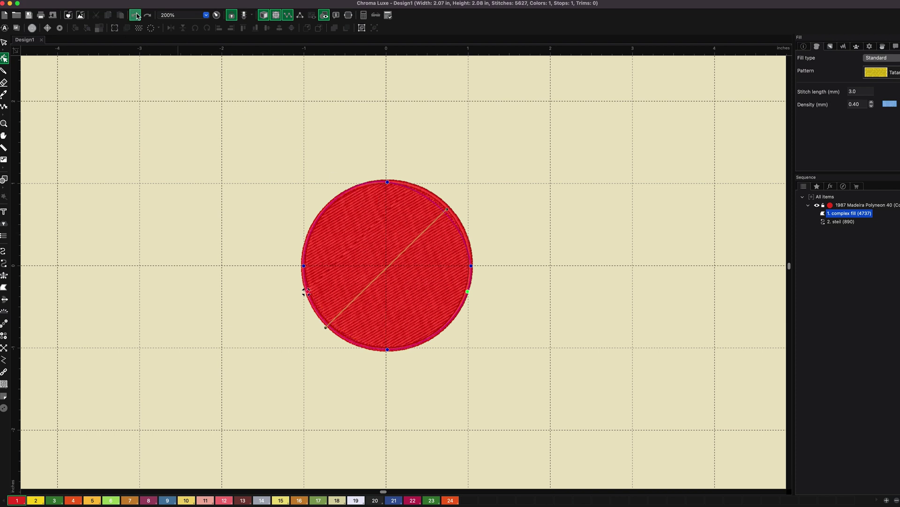
- Undo the last stitch angle adjustment and reselect the circle's complex fill
{"action": "left_click", "coordinate": [138, 15]}
{"action": "left_click", "coordinate": [327, 124]}
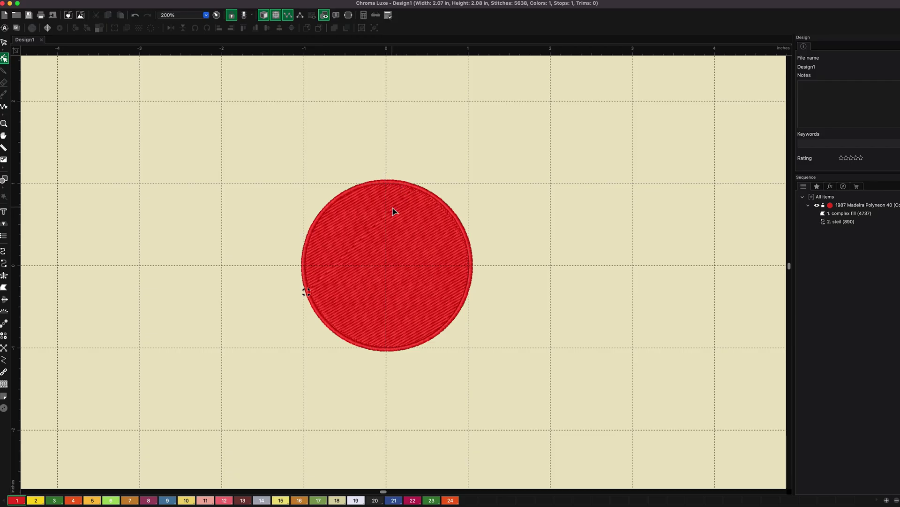
{"action": "left_click", "coordinate": [354, 240]}
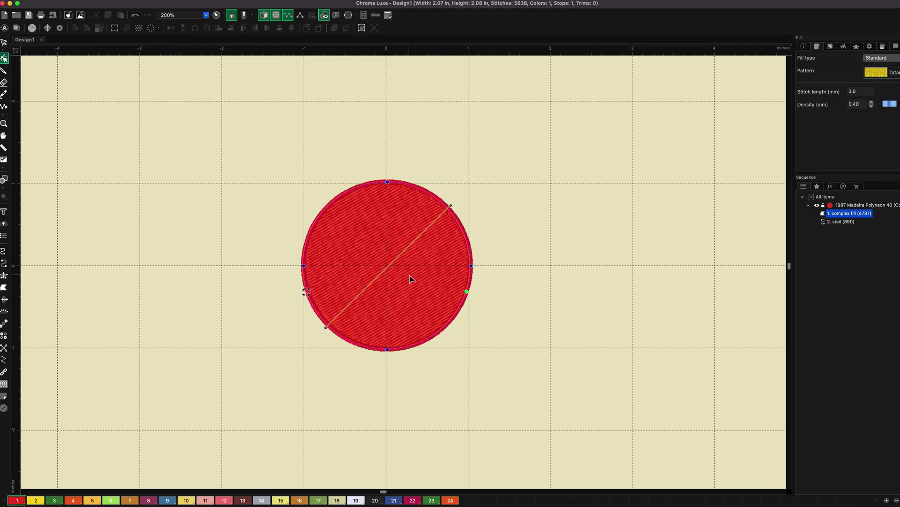
{"action": "left_click", "coordinate": [4, 44]}
{"action": "left_click", "coordinate": [489, 237]}
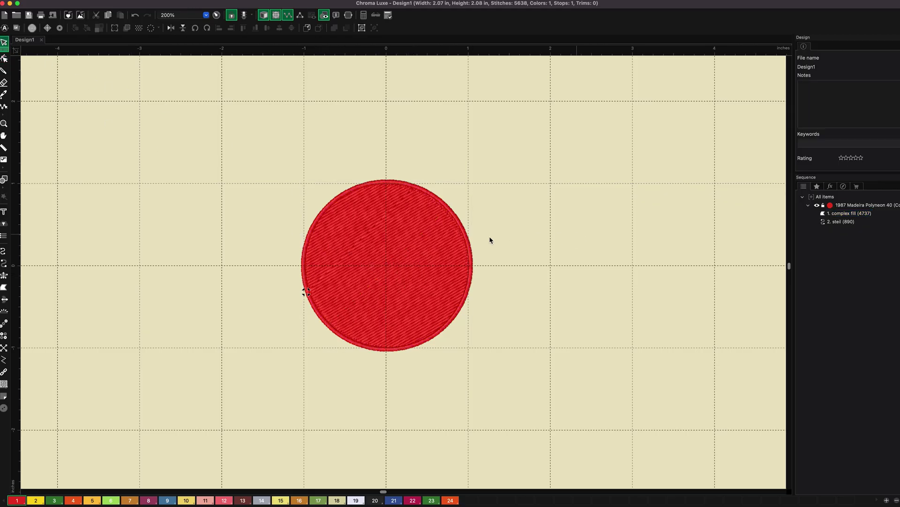
{"action": "left_click", "coordinate": [424, 249]}
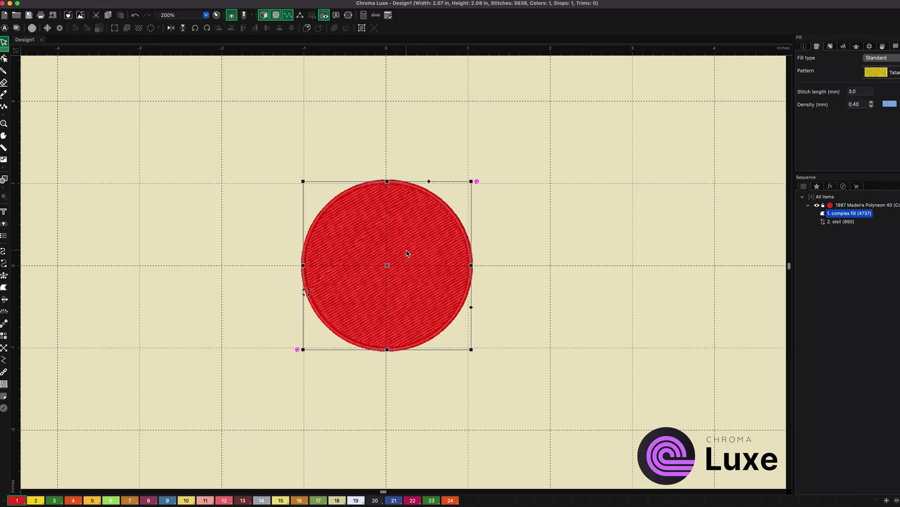
- Open Change Style for the fill, cancel it, and show the Pull/Push settings
{"action": "right_click", "coordinate": [406, 253]}
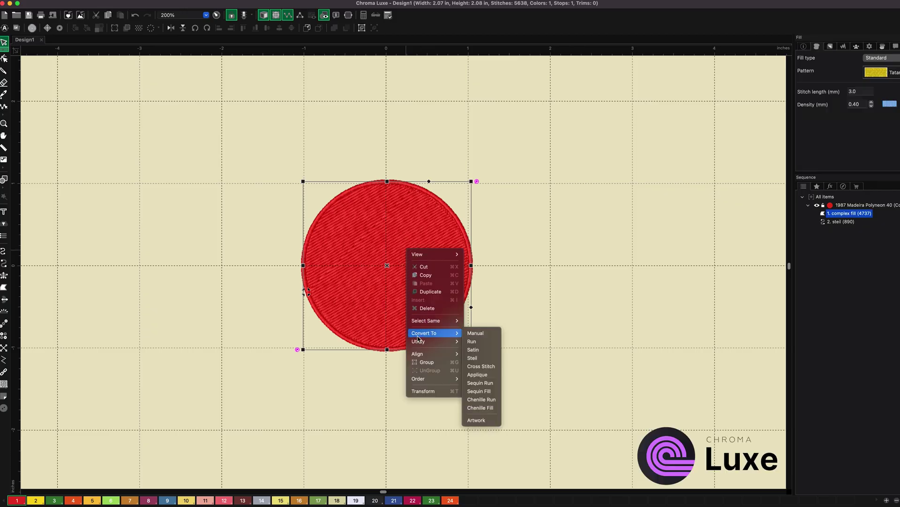
{"action": "mouse_move", "coordinate": [418, 342]}
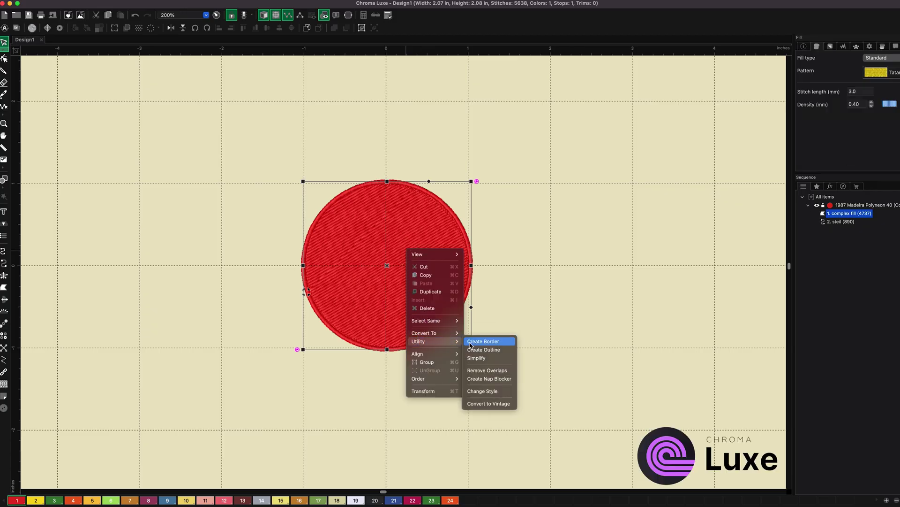
{"action": "left_click", "coordinate": [478, 392]}
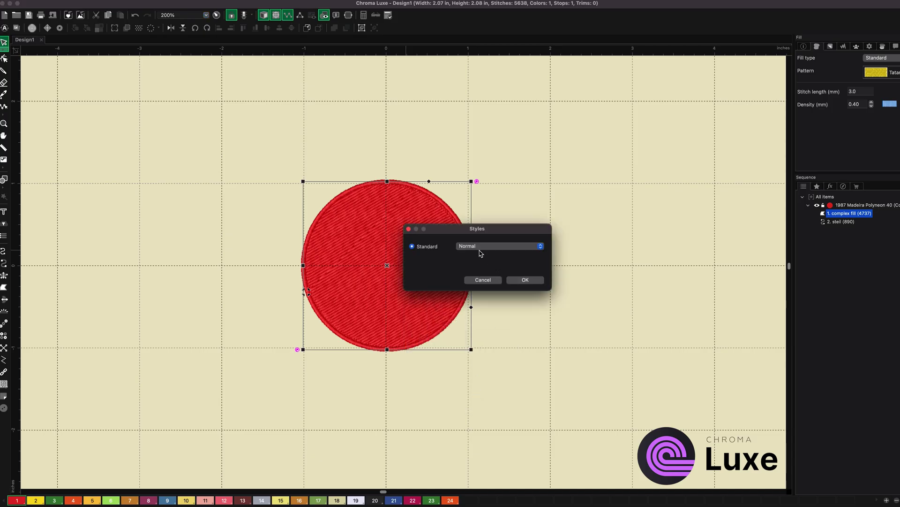
{"action": "left_click", "coordinate": [496, 279]}
{"action": "left_click", "coordinate": [844, 47]}
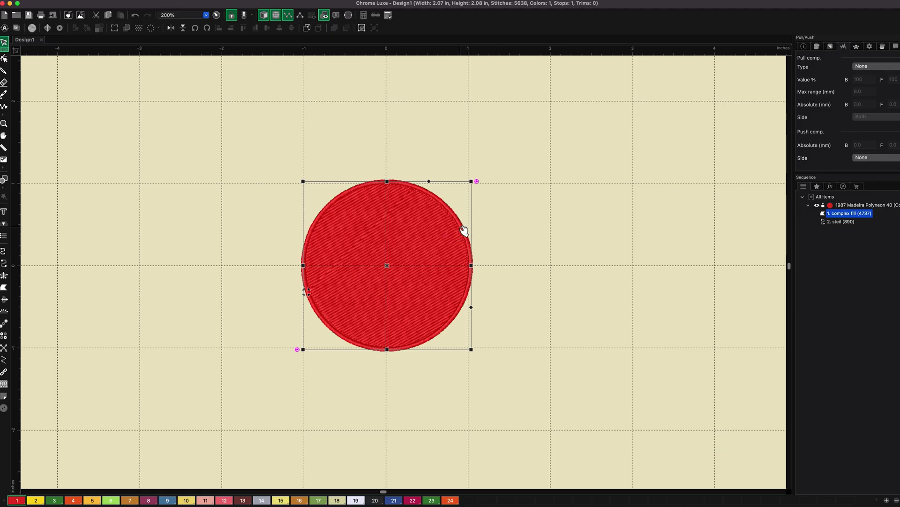
- Enlarge the steil border ring so the design reaches 2.16 in, then also select the fill
{"action": "key", "text": "Escape"}
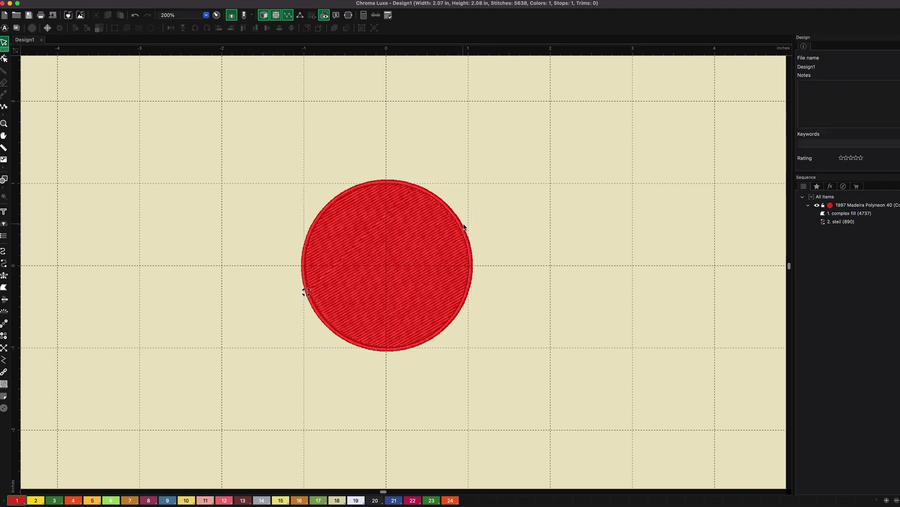
{"action": "left_click", "coordinate": [463, 228]}
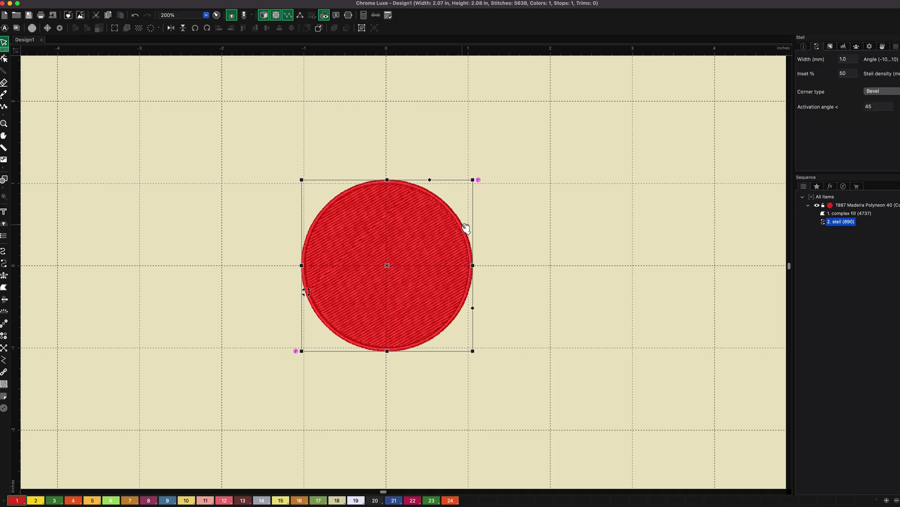
{"action": "left_click", "coordinate": [474, 180]}
{"action": "left_click_drag", "start_coordinate": [474, 180], "coordinate": [483, 173]}
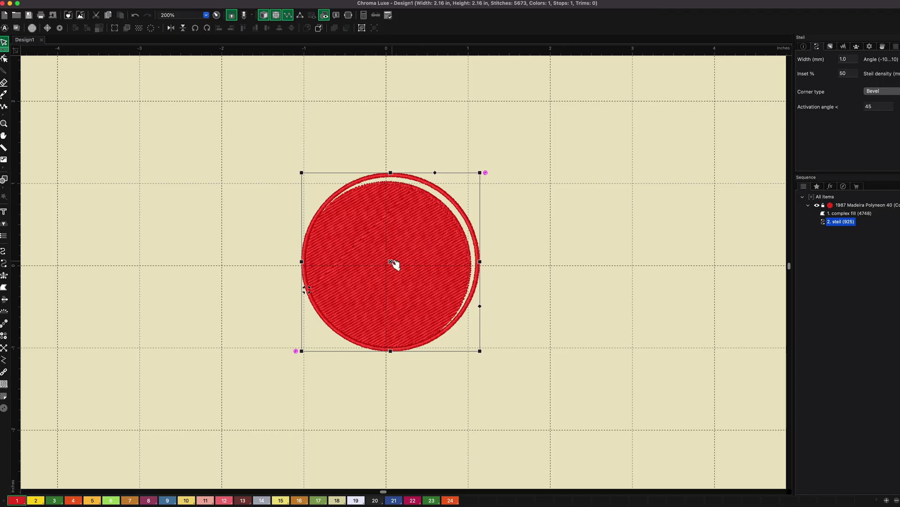
{"action": "left_click", "coordinate": [367, 226], "text": "shift"}
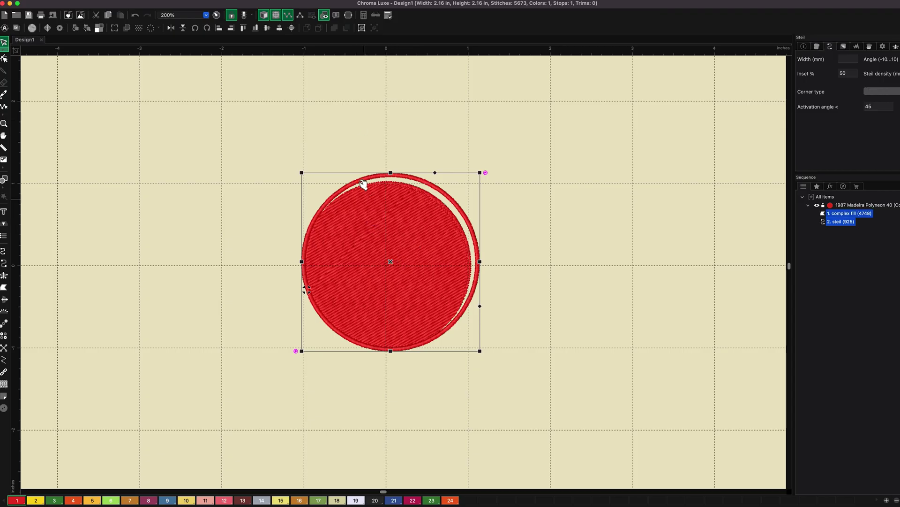
- Align the fill to the centre of the steil border and deselect both
{"action": "left_click", "coordinate": [291, 28]}
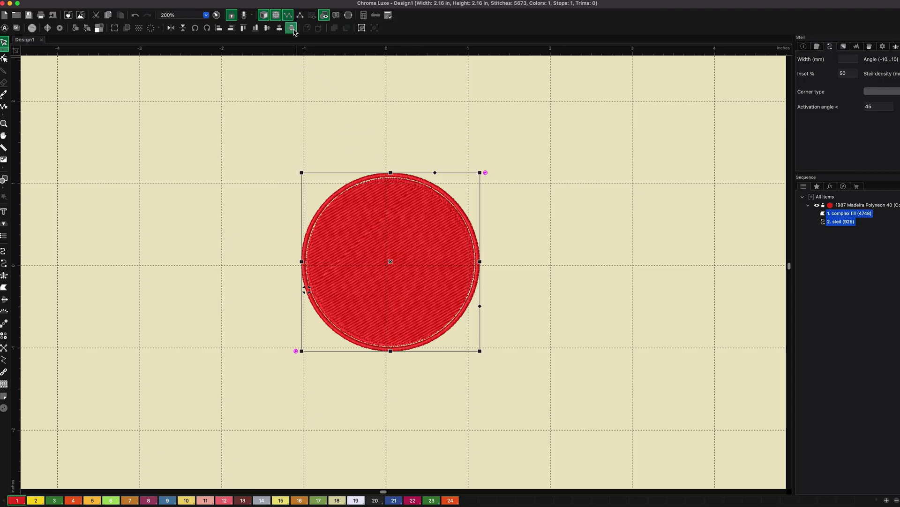
{"action": "left_click", "coordinate": [445, 123]}
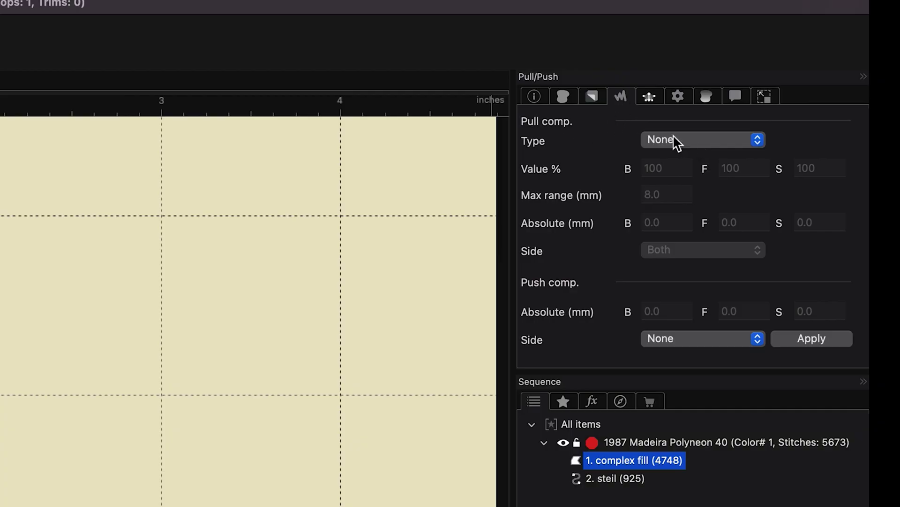
- Set the fill's pull compensation type to Absolute with a value of 0.5 mm
{"action": "left_click", "coordinate": [674, 137]}
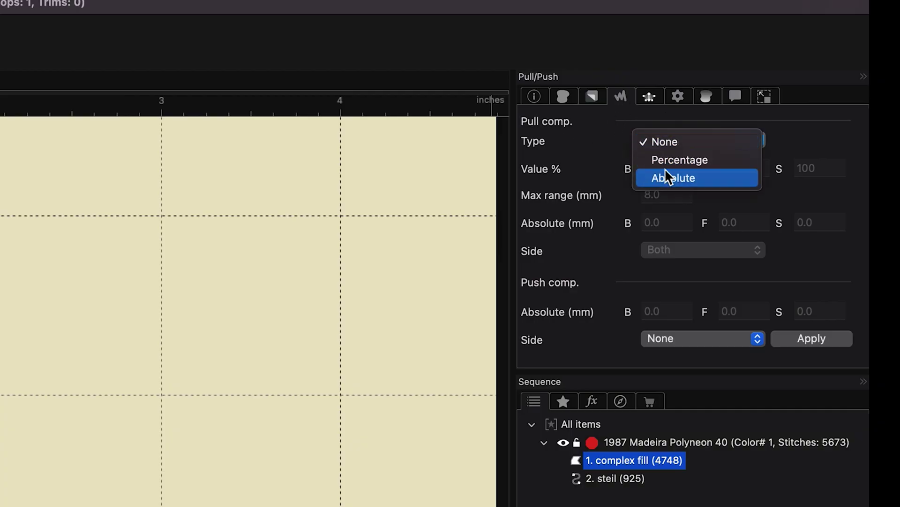
{"action": "left_click", "coordinate": [663, 178]}
{"action": "left_click", "coordinate": [648, 226]}
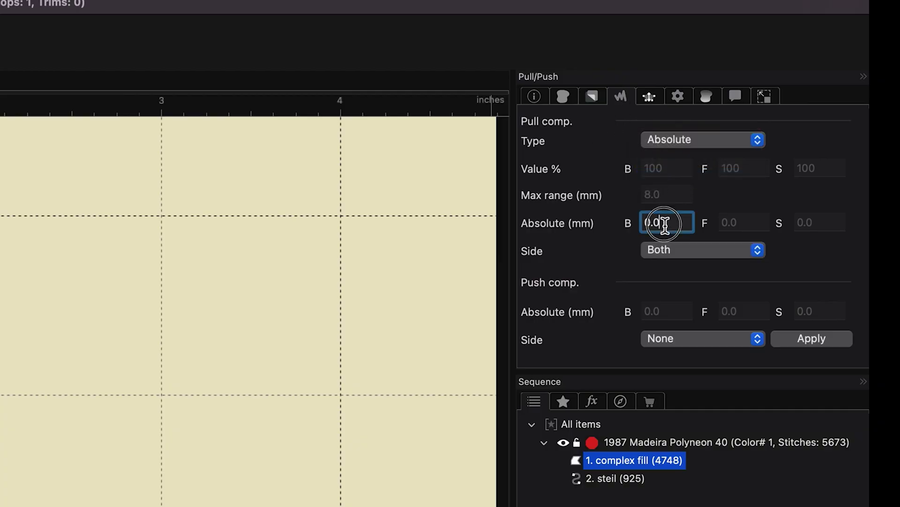
{"action": "type", "text": ".5"}
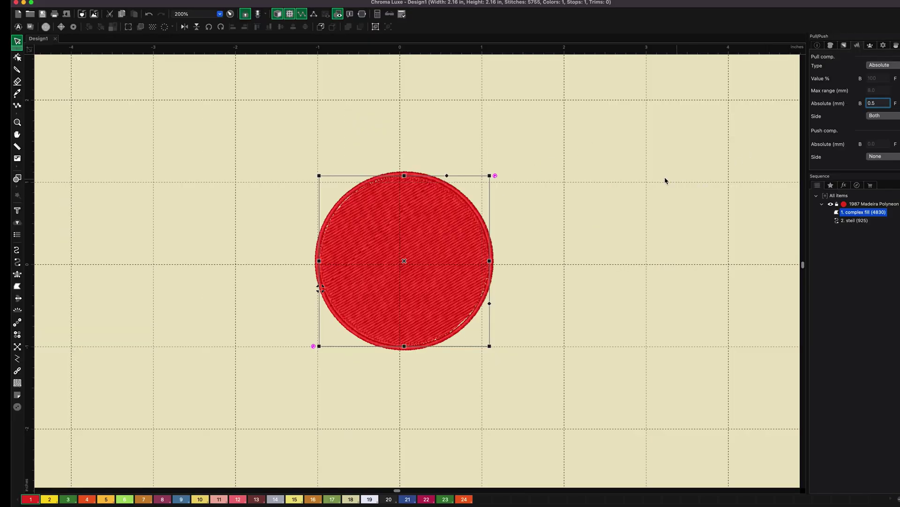
- Undo the pull compensation, test a tilted fill stitch angle, then undo that angle change
{"action": "left_click", "coordinate": [598, 167]}
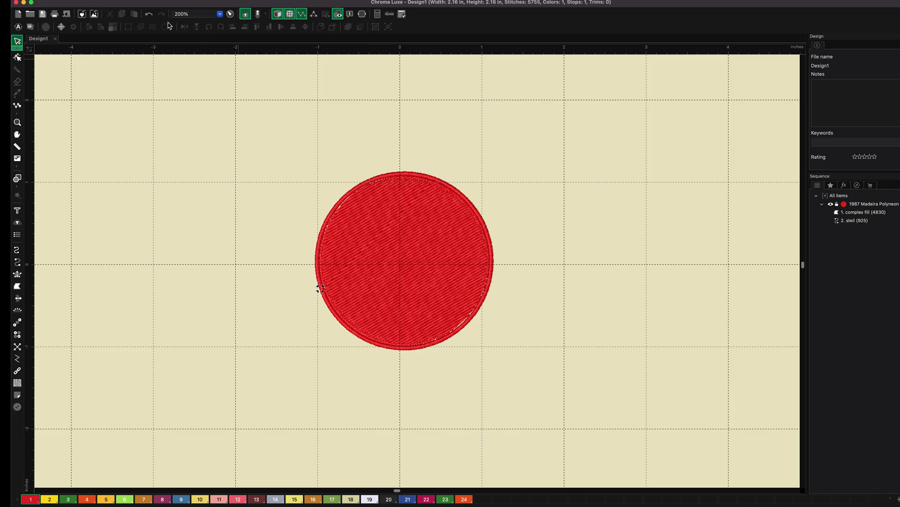
{"action": "left_click", "coordinate": [149, 13]}
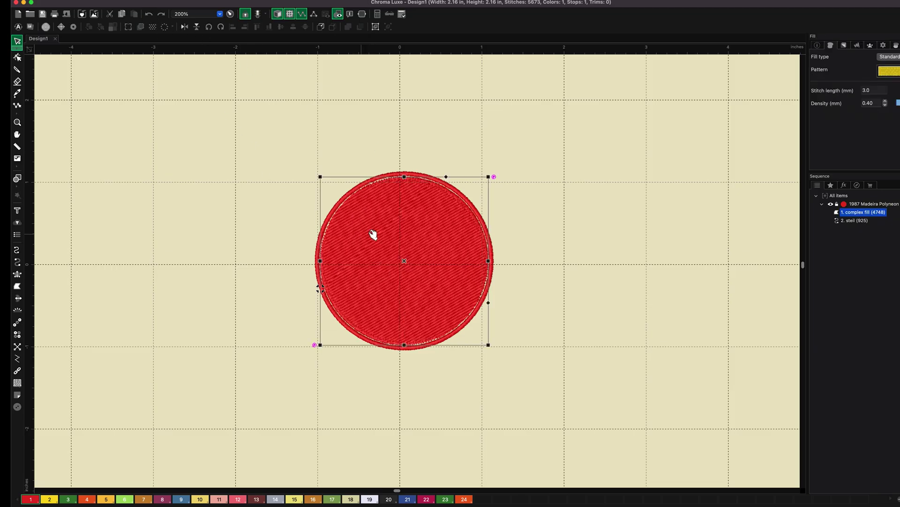
{"action": "left_click", "coordinate": [17, 57]}
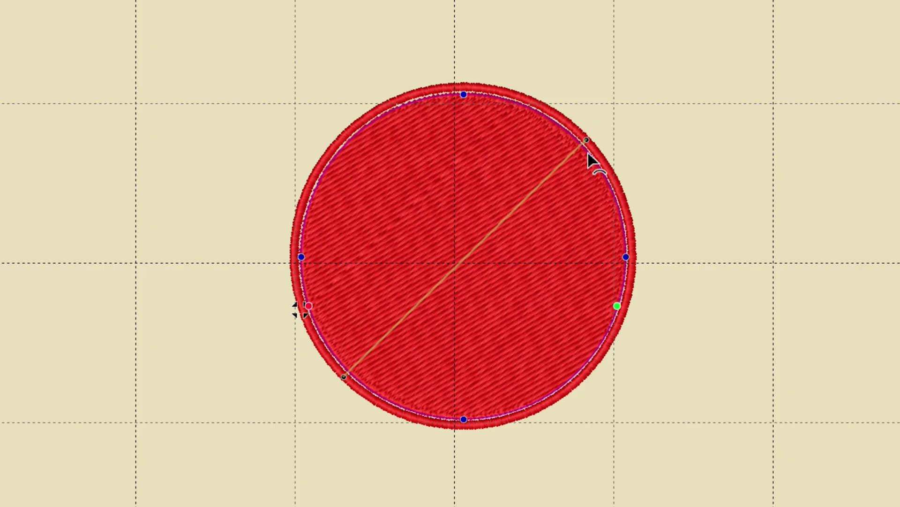
{"action": "left_click_drag", "start_coordinate": [588, 153], "coordinate": [593, 149]}
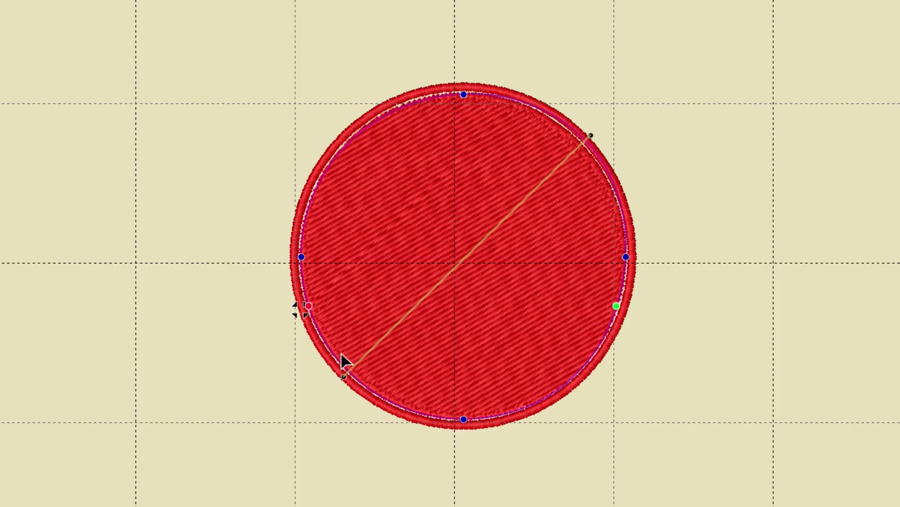
{"action": "left_click_drag", "start_coordinate": [337, 357], "coordinate": [328, 370]}
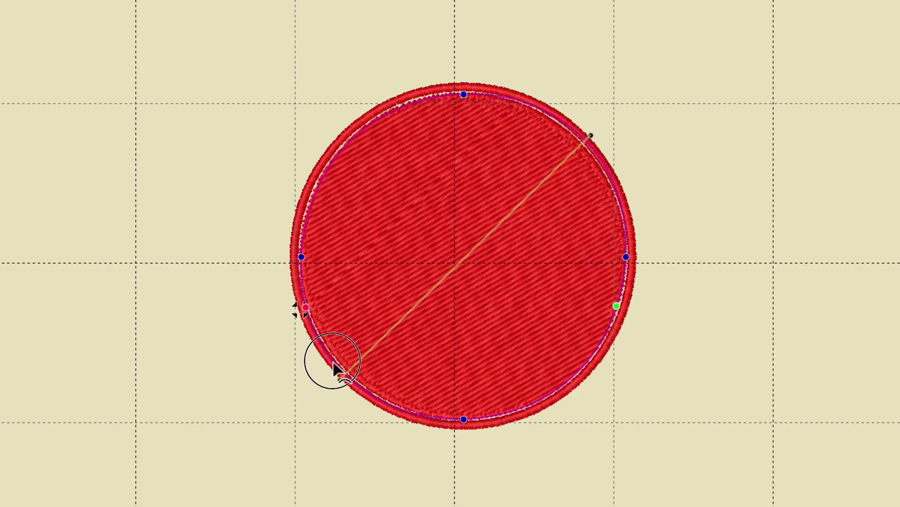
{"action": "left_click", "coordinate": [651, 137]}
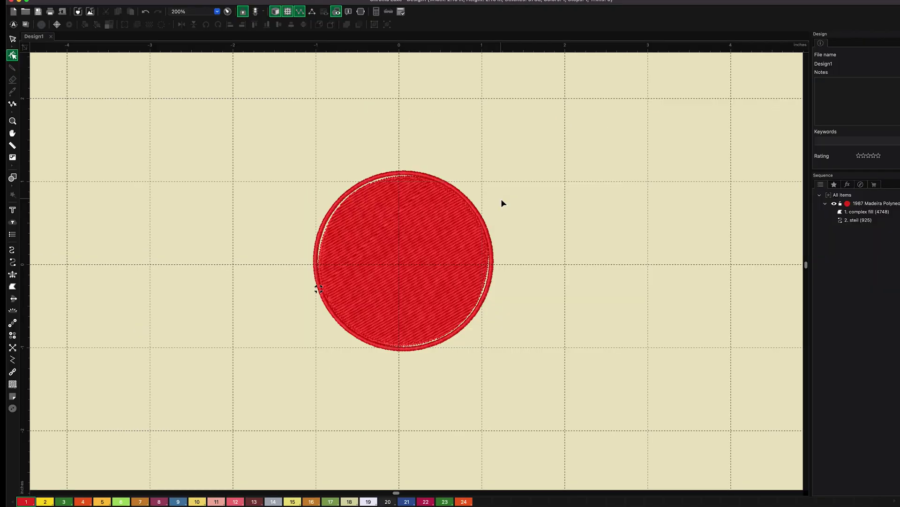
{"action": "left_click", "coordinate": [147, 12]}
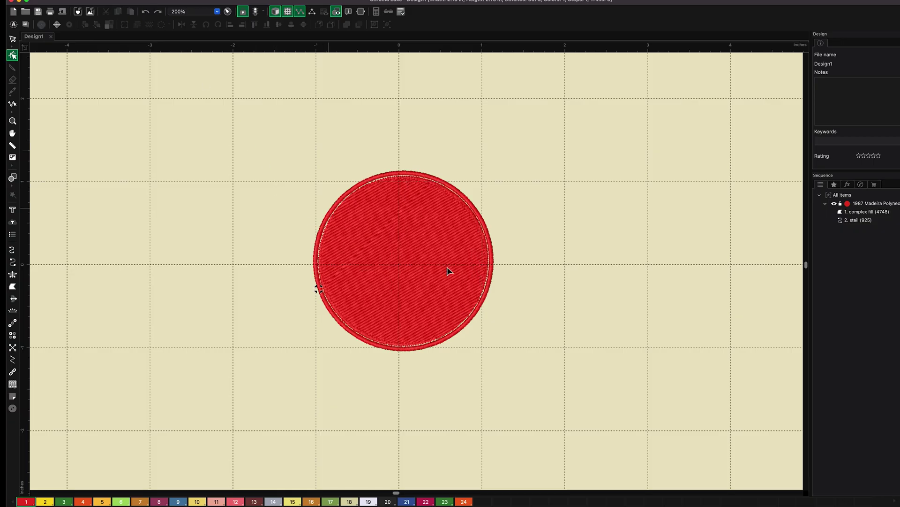
- Apply the Fleece fabric style to the circle's complex fill and view its Pull/Push settings
{"action": "left_click", "coordinate": [430, 227]}
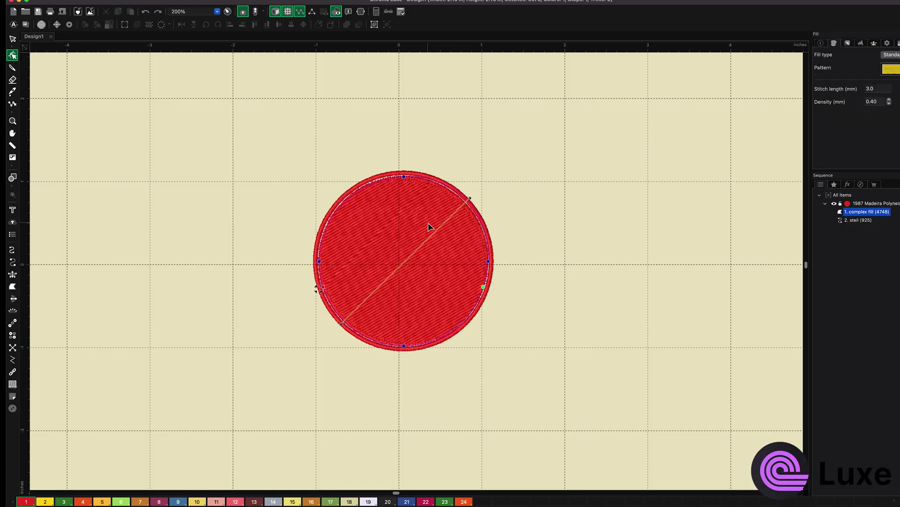
{"action": "left_click", "coordinate": [12, 39]}
{"action": "left_click", "coordinate": [363, 222]}
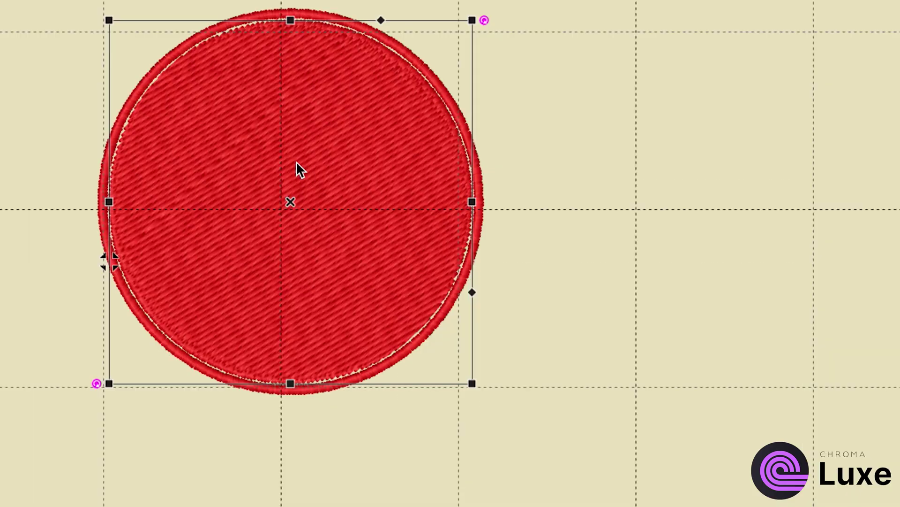
{"action": "right_click", "coordinate": [298, 164]}
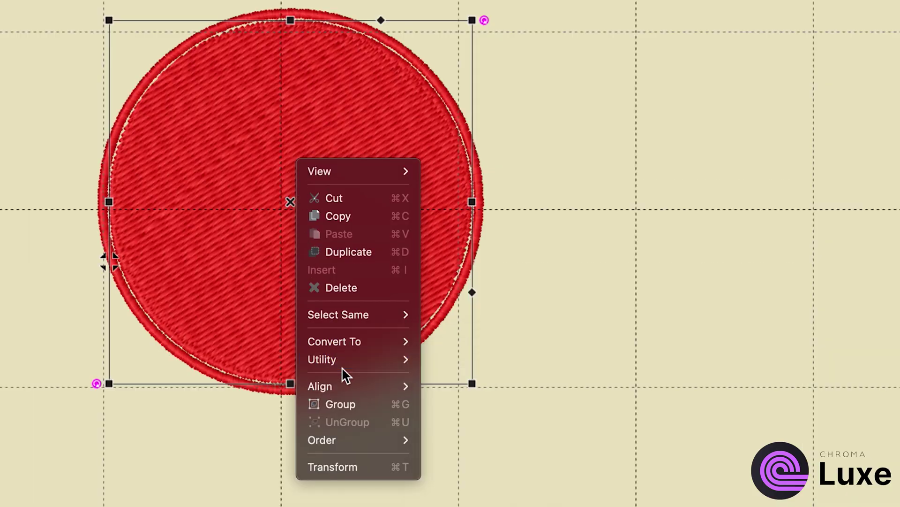
{"action": "mouse_move", "coordinate": [346, 365]}
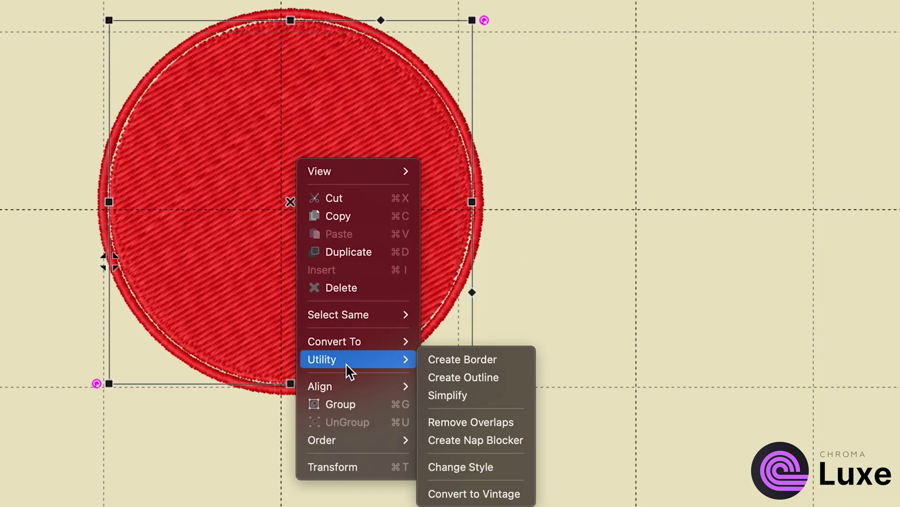
{"action": "left_click", "coordinate": [462, 469]}
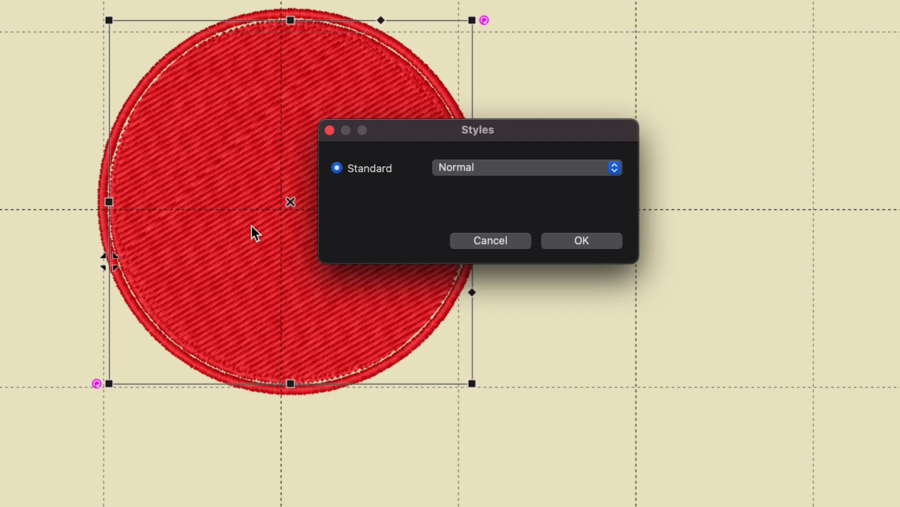
{"action": "left_click", "coordinate": [463, 171]}
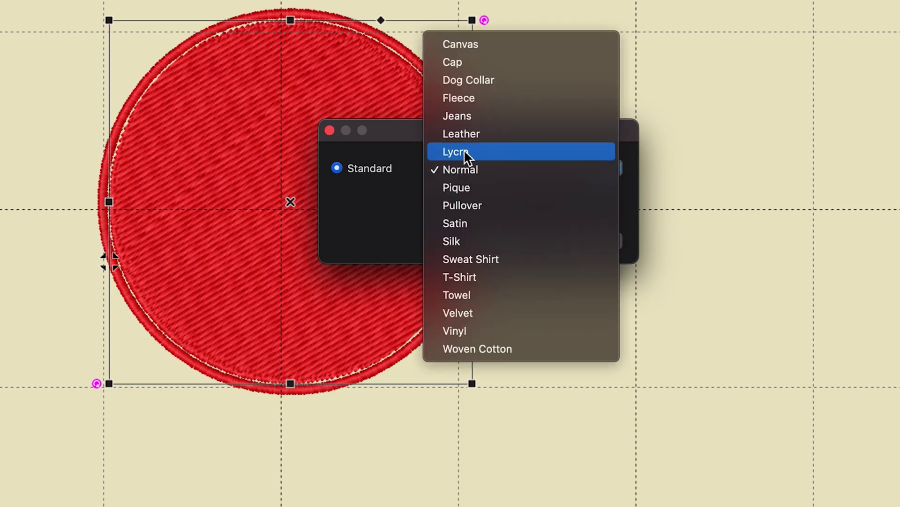
{"action": "left_click", "coordinate": [462, 99]}
{"action": "left_click", "coordinate": [581, 241]}
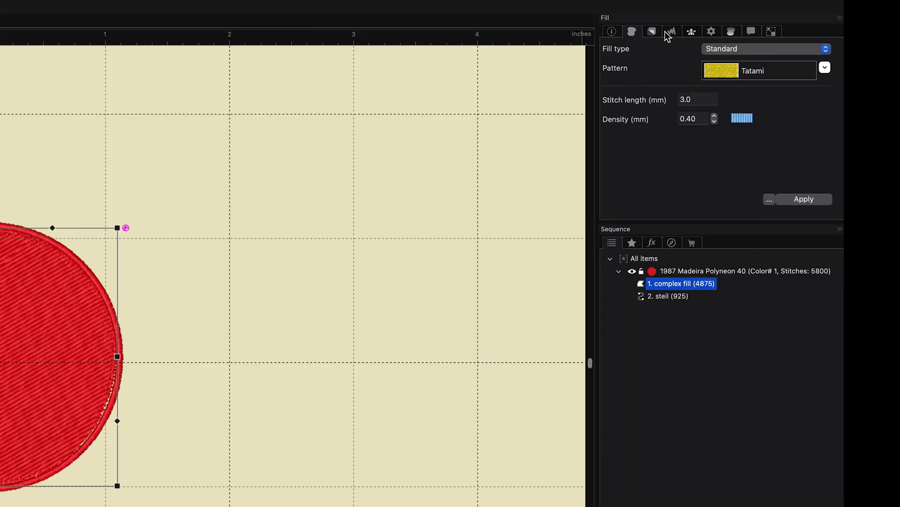
{"action": "left_click", "coordinate": [672, 32]}
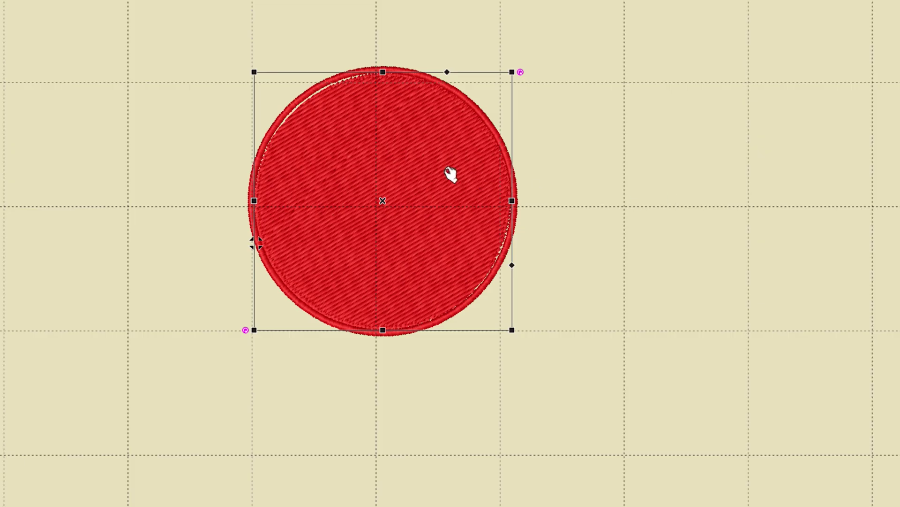
- Change the circle's fabric style from Fleece to Silk through Utility > Change Style
{"action": "right_click", "coordinate": [437, 167]}
{"action": "mouse_move", "coordinate": [449, 299]}
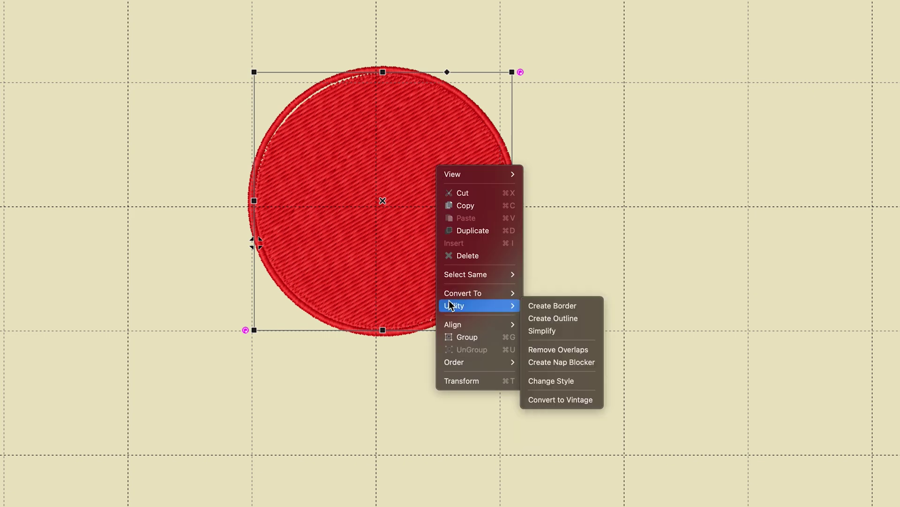
{"action": "left_click", "coordinate": [537, 378]}
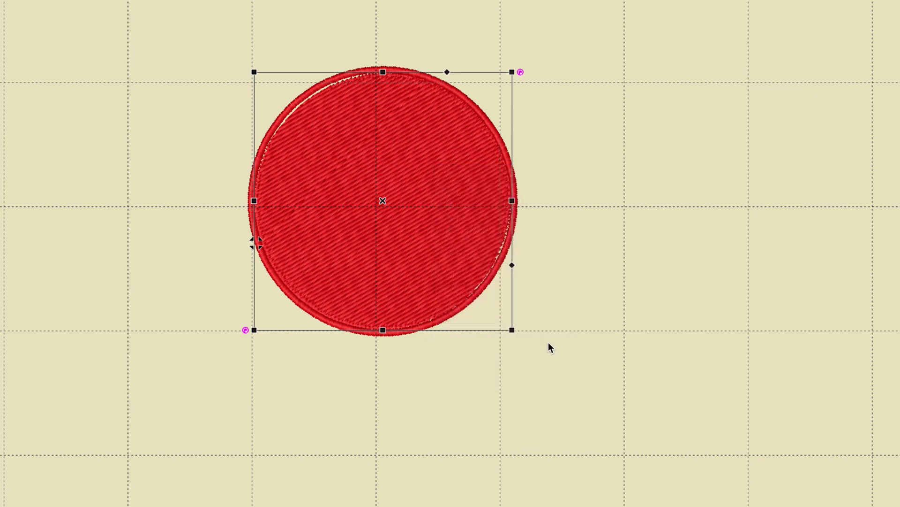
{"action": "left_click", "coordinate": [528, 176]}
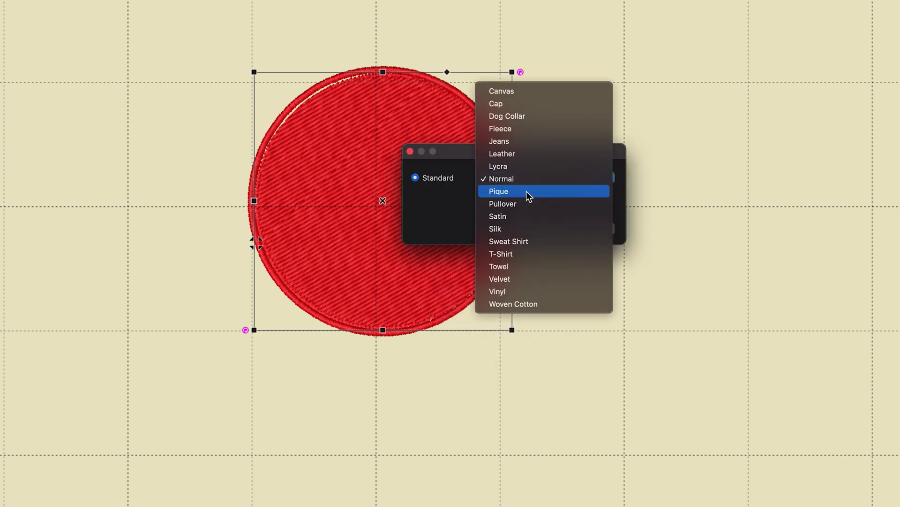
{"action": "left_click", "coordinate": [500, 225]}
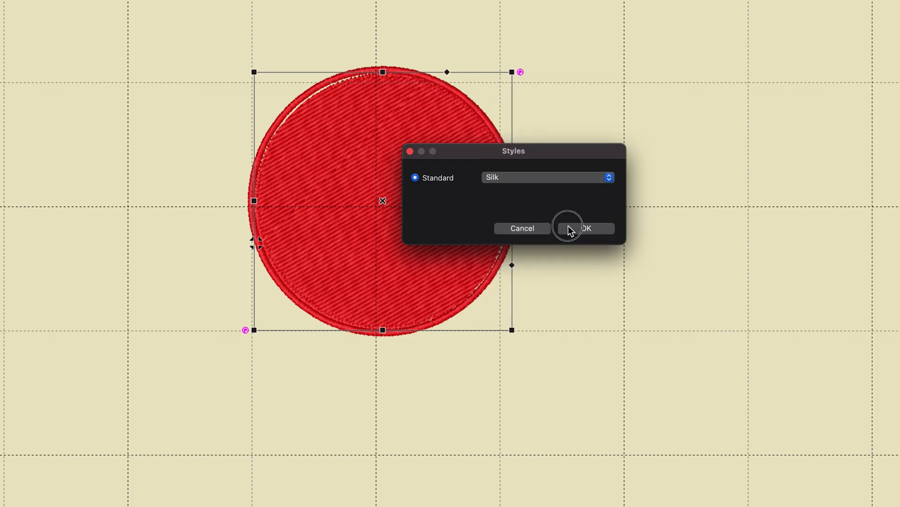
{"action": "left_click", "coordinate": [586, 228]}
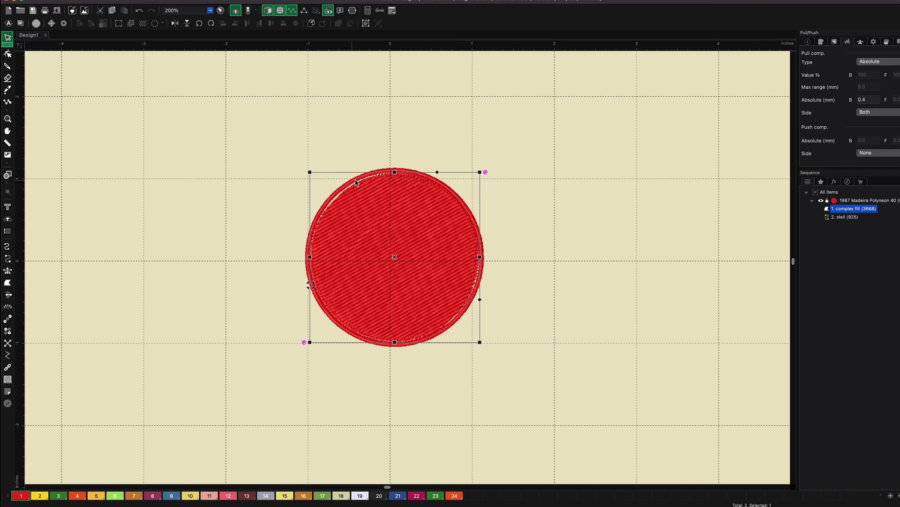
- Recolour the circle's steil border dark federal blue (Madeira 1775, palette colour 9), then choose satin input
{"action": "left_click", "coordinate": [500, 200]}
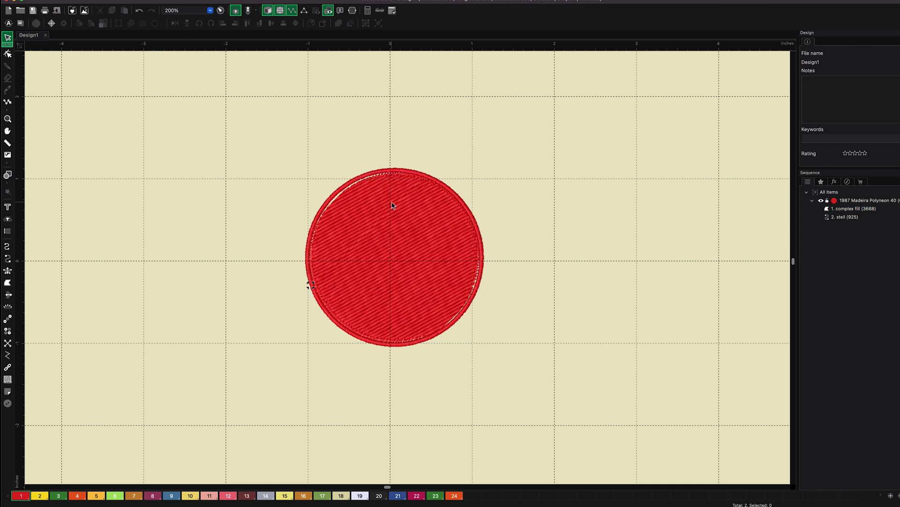
{"action": "left_click", "coordinate": [345, 191]}
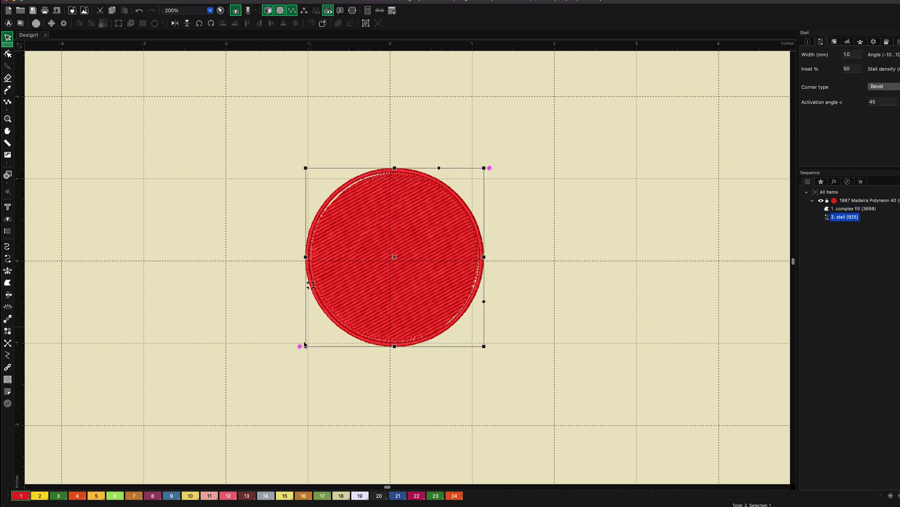
{"action": "left_click", "coordinate": [171, 496]}
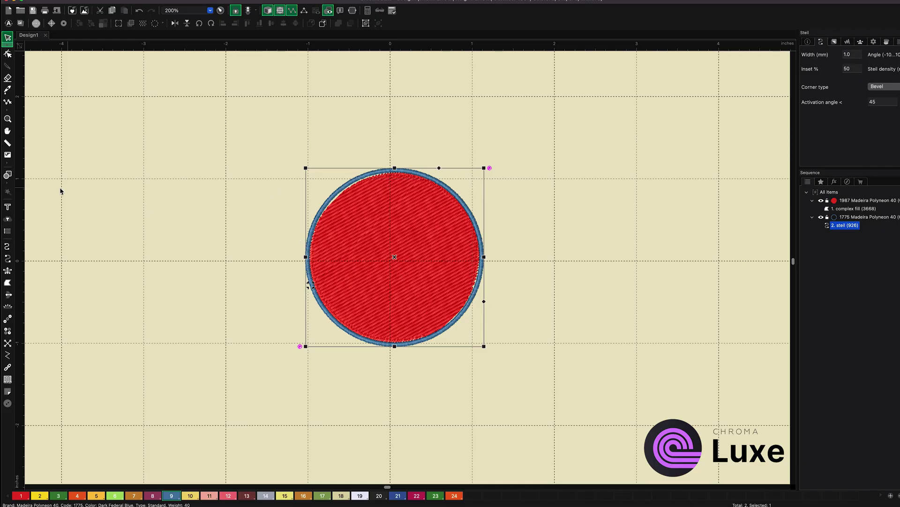
{"action": "left_click", "coordinate": [7, 270]}
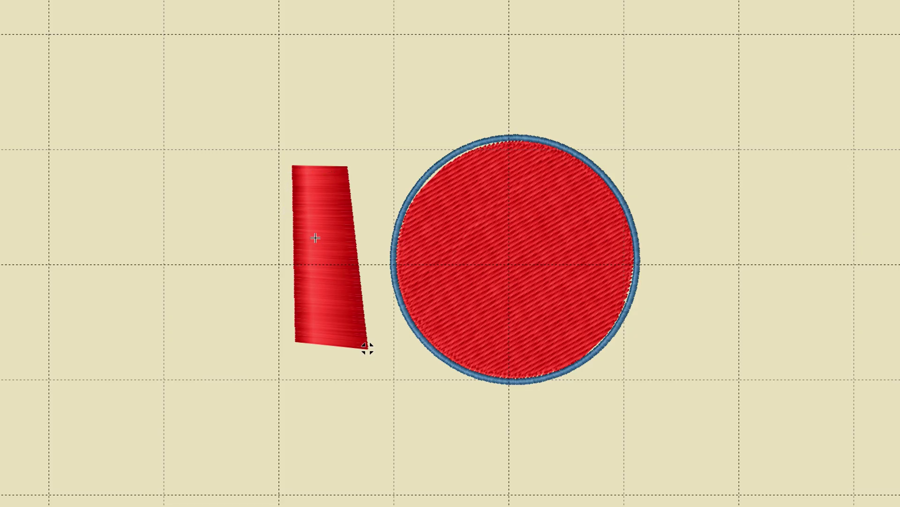
- Outline the red satin O shape down its left side and along its bottom
{"action": "left_click", "coordinate": [196, 152]}
{"action": "left_click", "coordinate": [192, 200]}
{"action": "left_click", "coordinate": [123, 208]}
{"action": "left_click", "coordinate": [164, 241]}
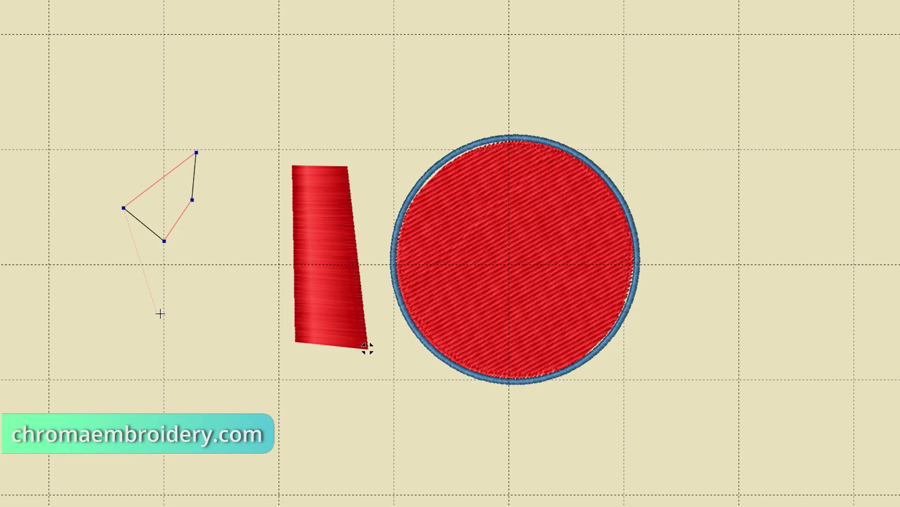
{"action": "left_click", "coordinate": [122, 321]}
{"action": "left_click", "coordinate": [160, 312]}
{"action": "left_click", "coordinate": [173, 339]}
{"action": "left_click", "coordinate": [192, 311]}
{"action": "left_click", "coordinate": [233, 334]}
{"action": "left_click", "coordinate": [222, 284]}
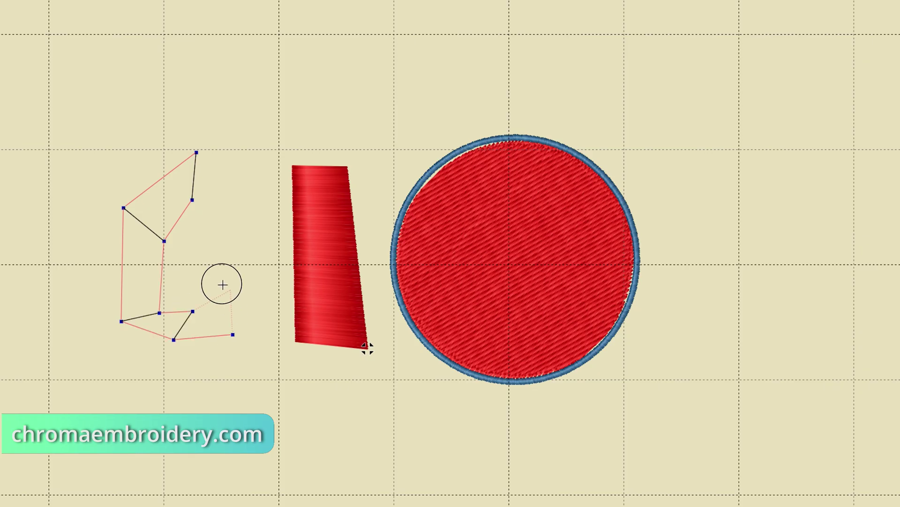
- Finish the O outline up its right side and generate its satin stitches
{"action": "left_click", "coordinate": [257, 253]}
{"action": "left_click", "coordinate": [197, 243]}
{"action": "left_click", "coordinate": [235, 173]}
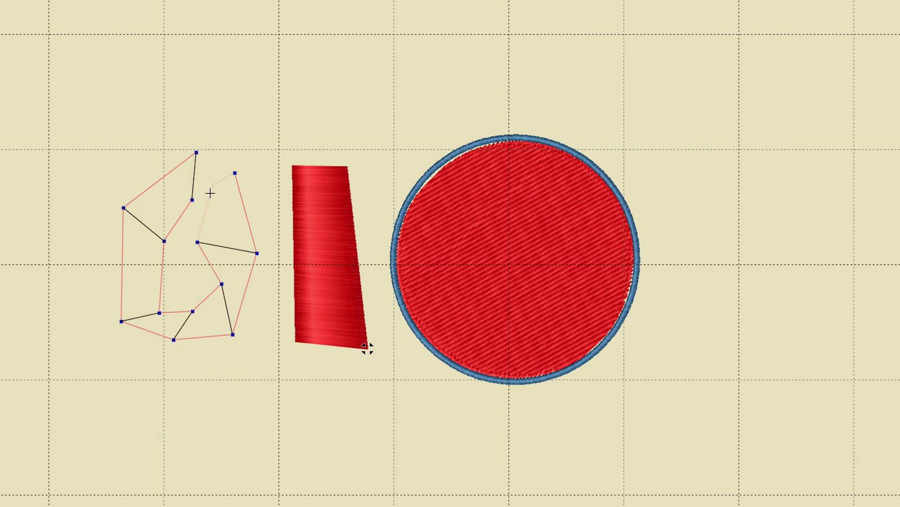
{"action": "left_click", "coordinate": [203, 200]}
{"action": "left_click", "coordinate": [196, 196]}
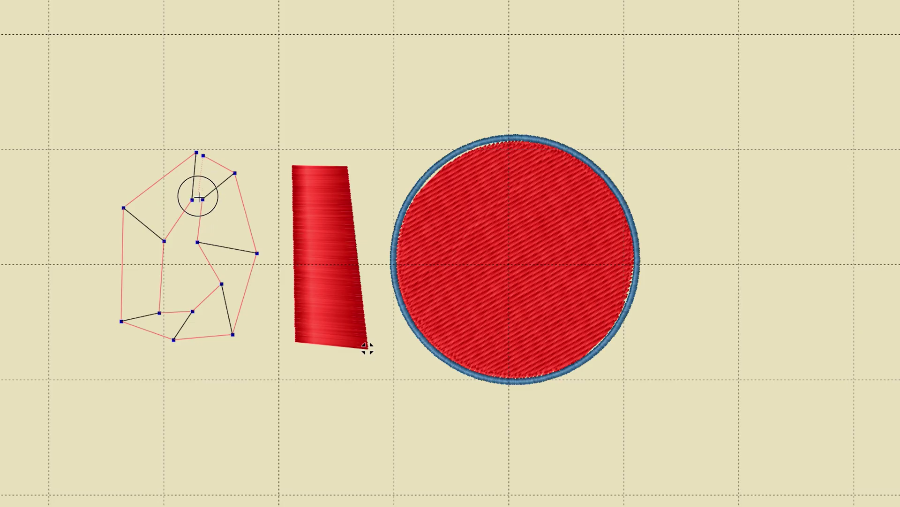
{"action": "key", "text": "Return"}
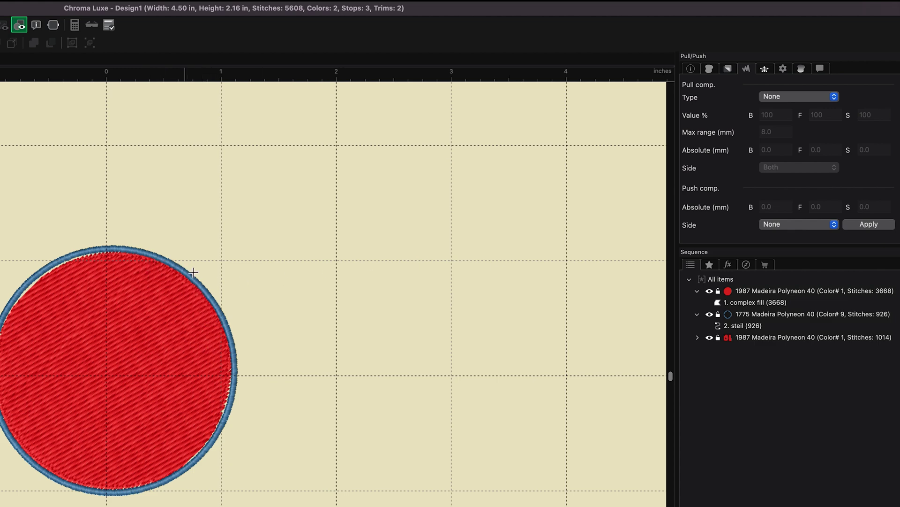
- Change the letters' pull compensation type to Absolute, leaving the value at 0.0 mm
{"action": "left_click", "coordinate": [772, 97]}
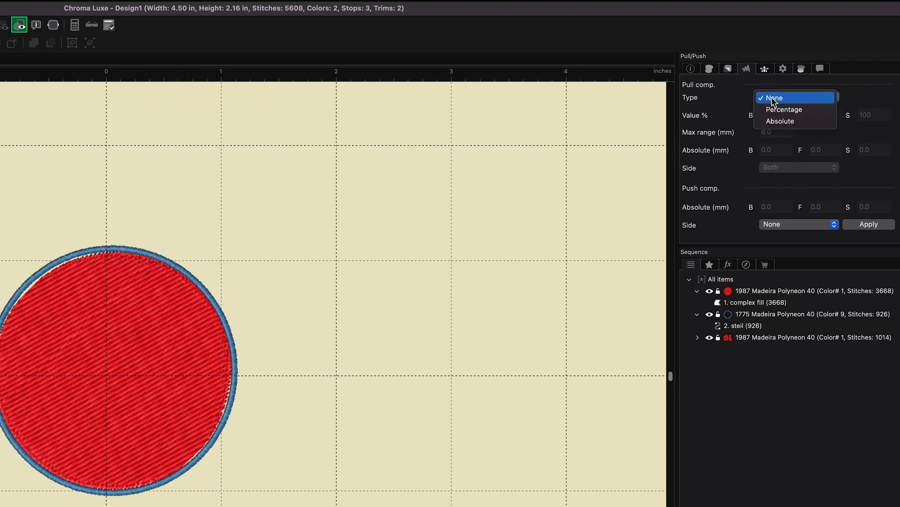
{"action": "left_click", "coordinate": [780, 121]}
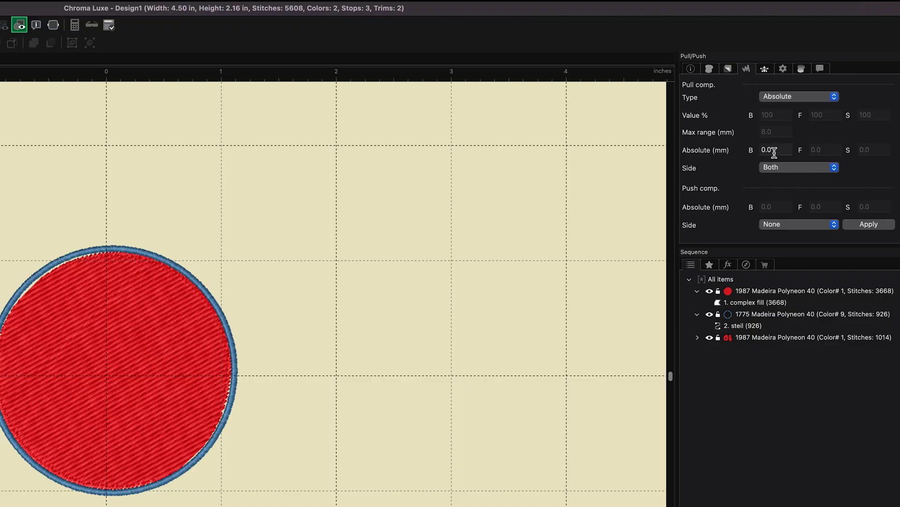